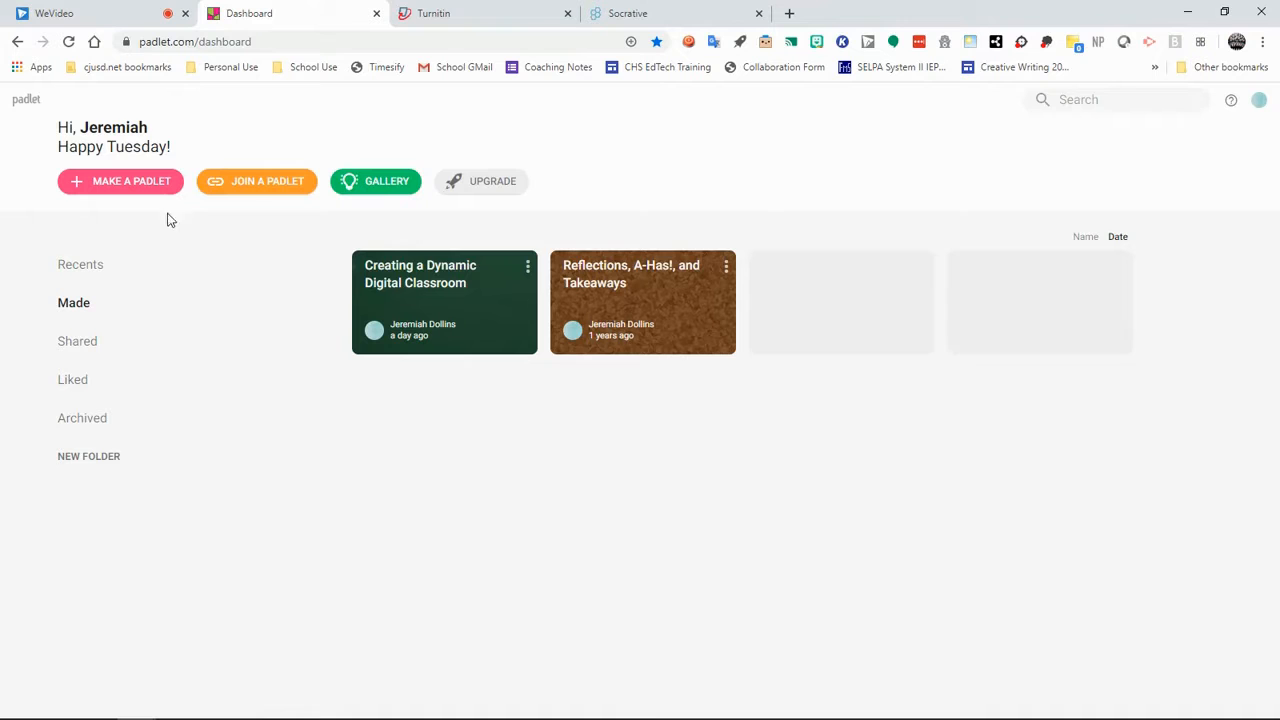
- Make a new padlet with the blank Shelf layout
click(118, 187)
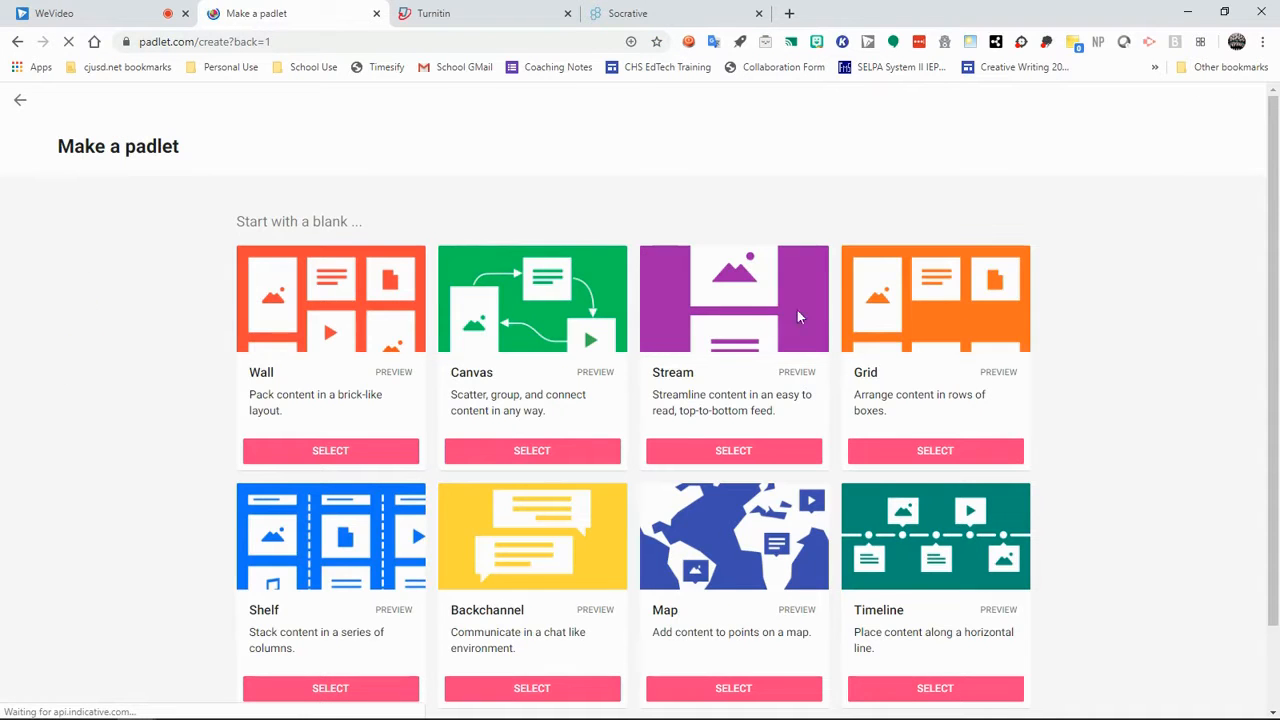
scroll(1104, 392, down, 1)
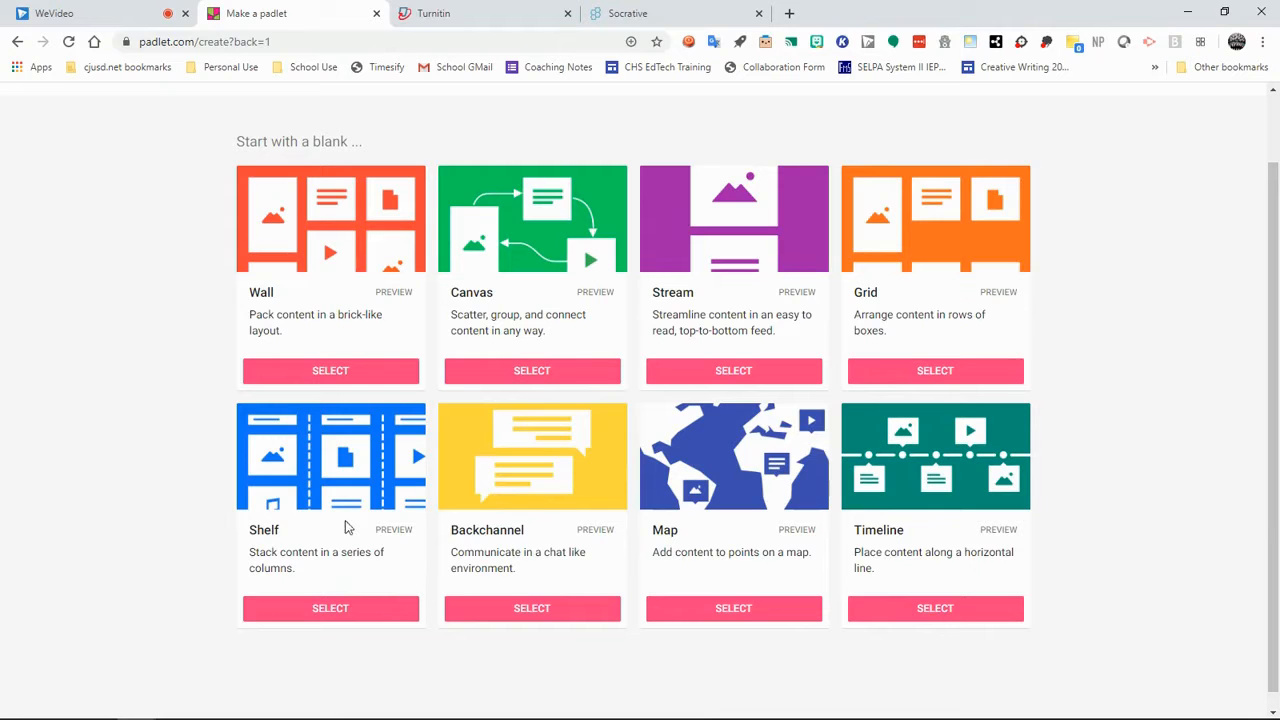
click(338, 612)
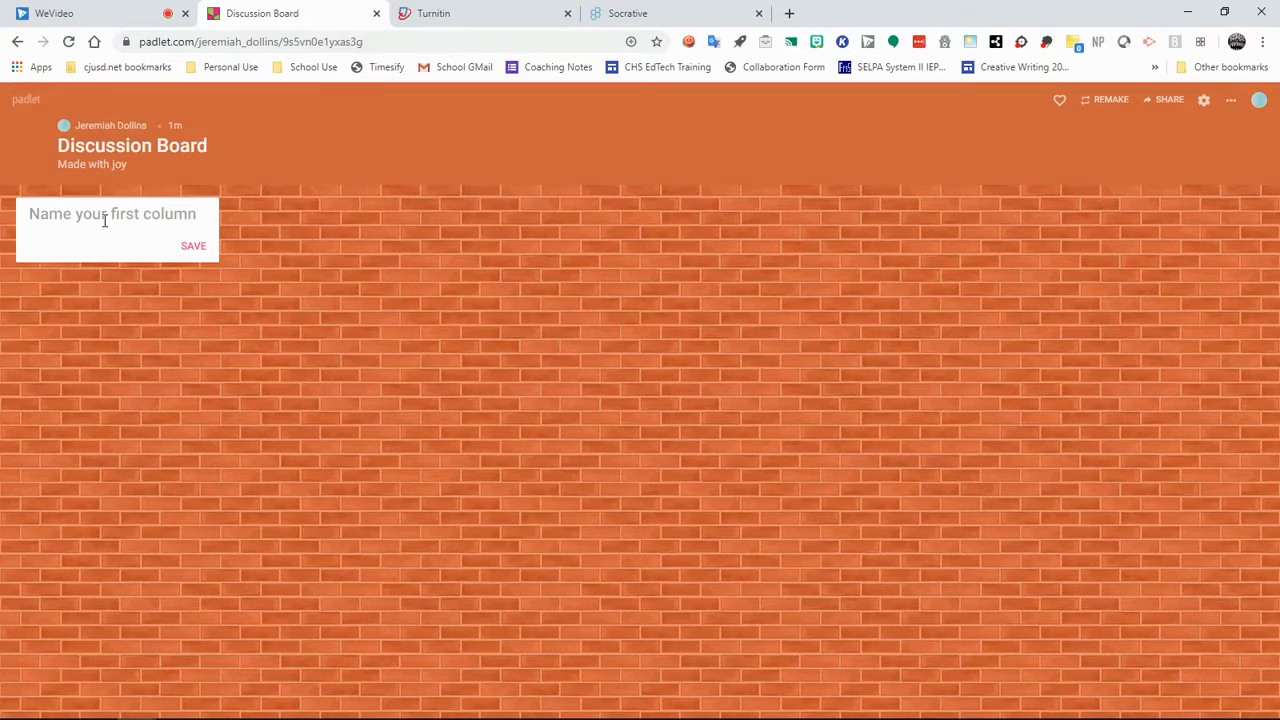
- Name the first column "Distance Learning will be a positive for education in the United States." and save it
click(104, 219)
text(Distance Learning will be a positive for education in the United States.)
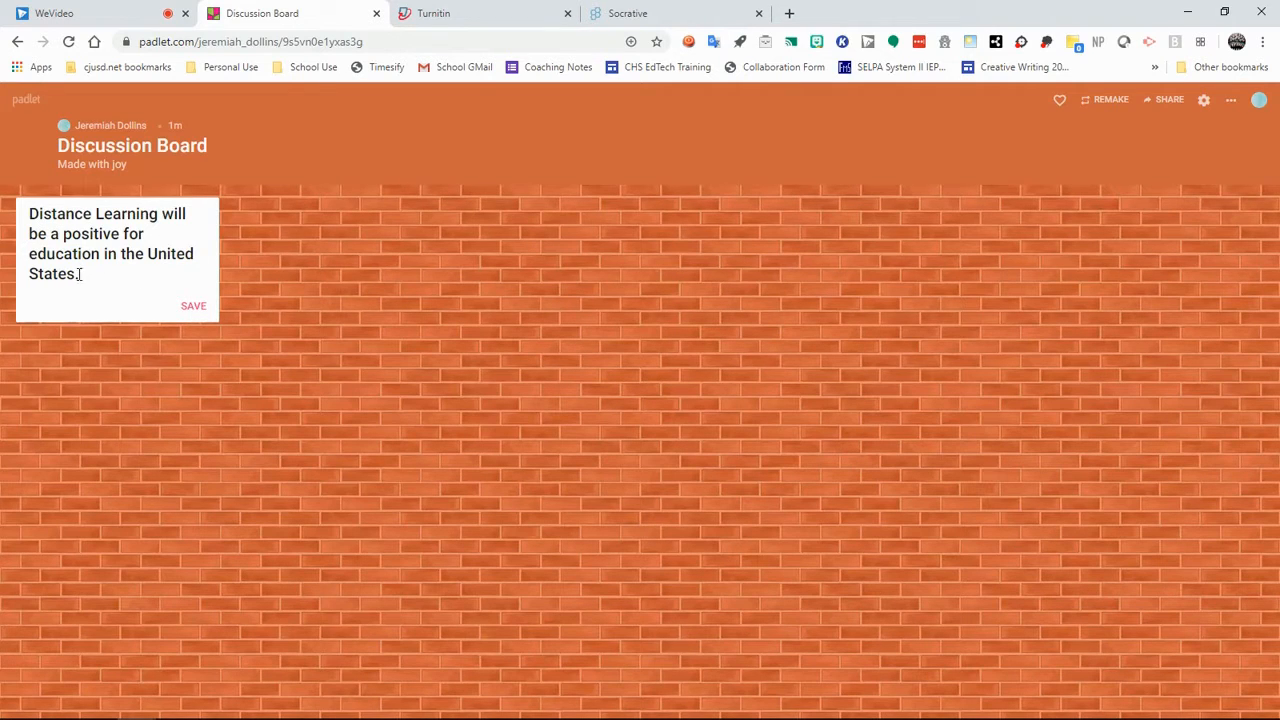
click(192, 306)
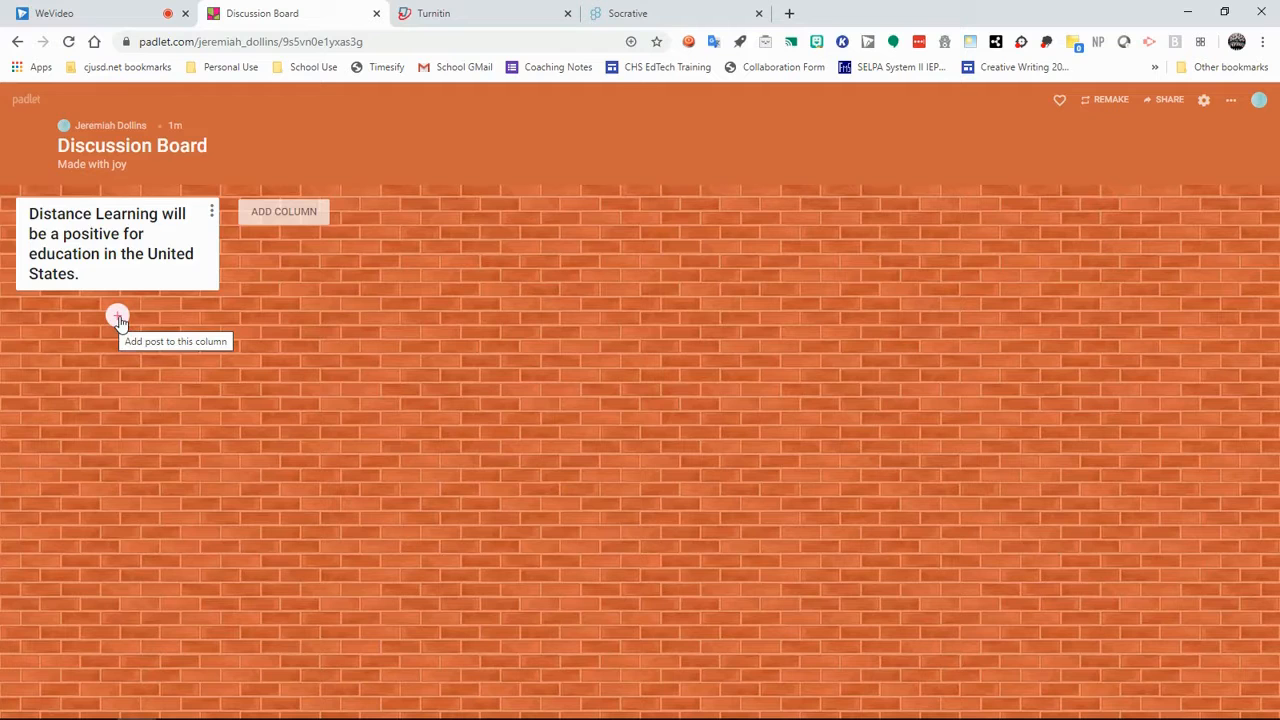
click(258, 213)
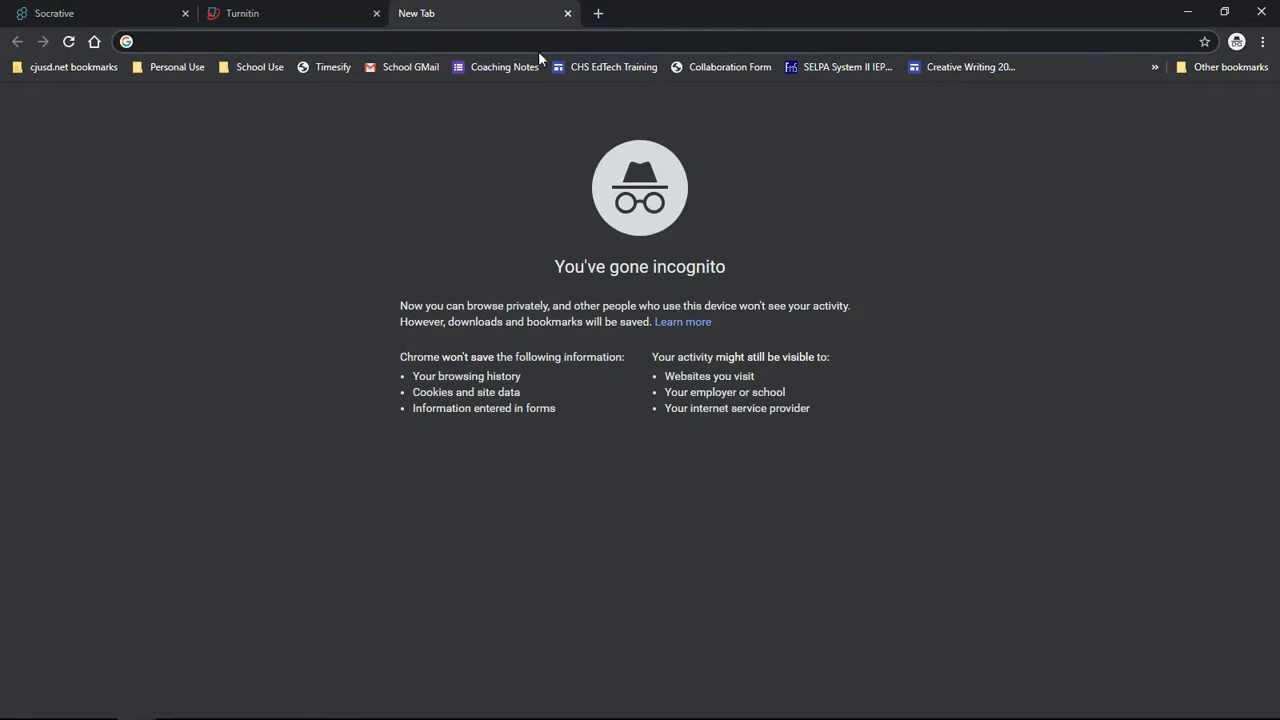
- Open the copied padlet link in the incognito window
right_click(514, 38)
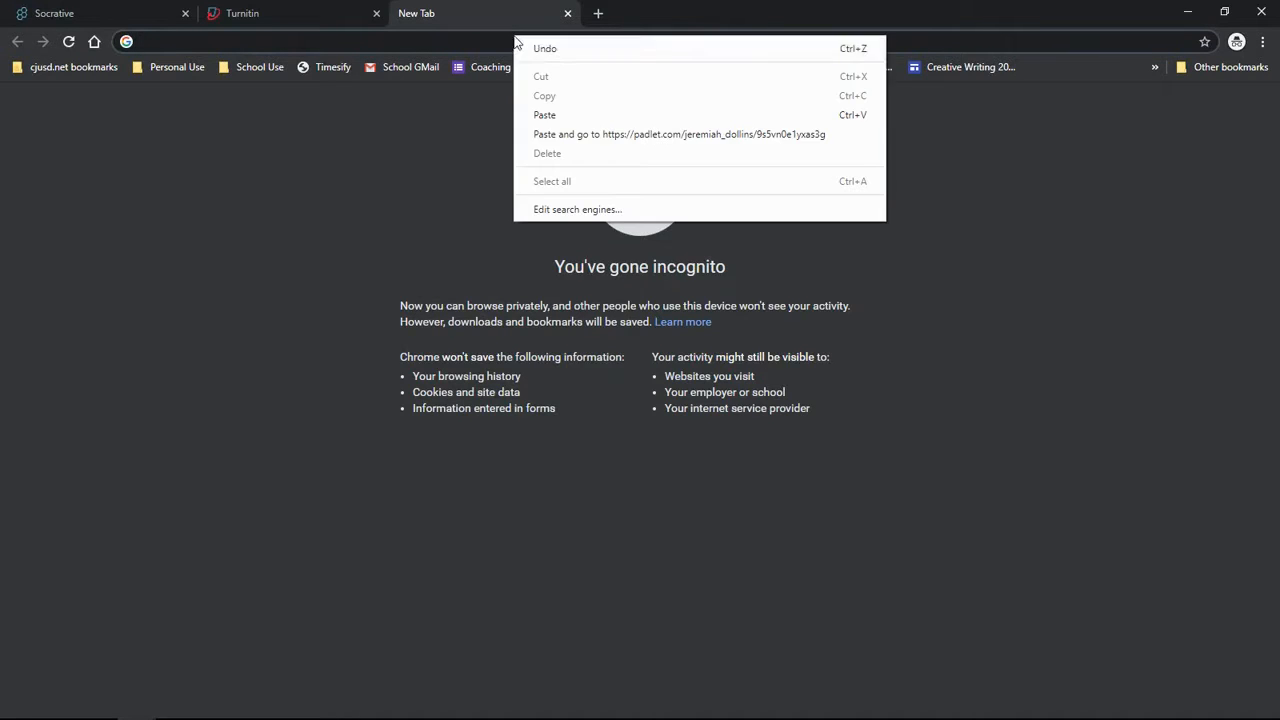
click(556, 134)
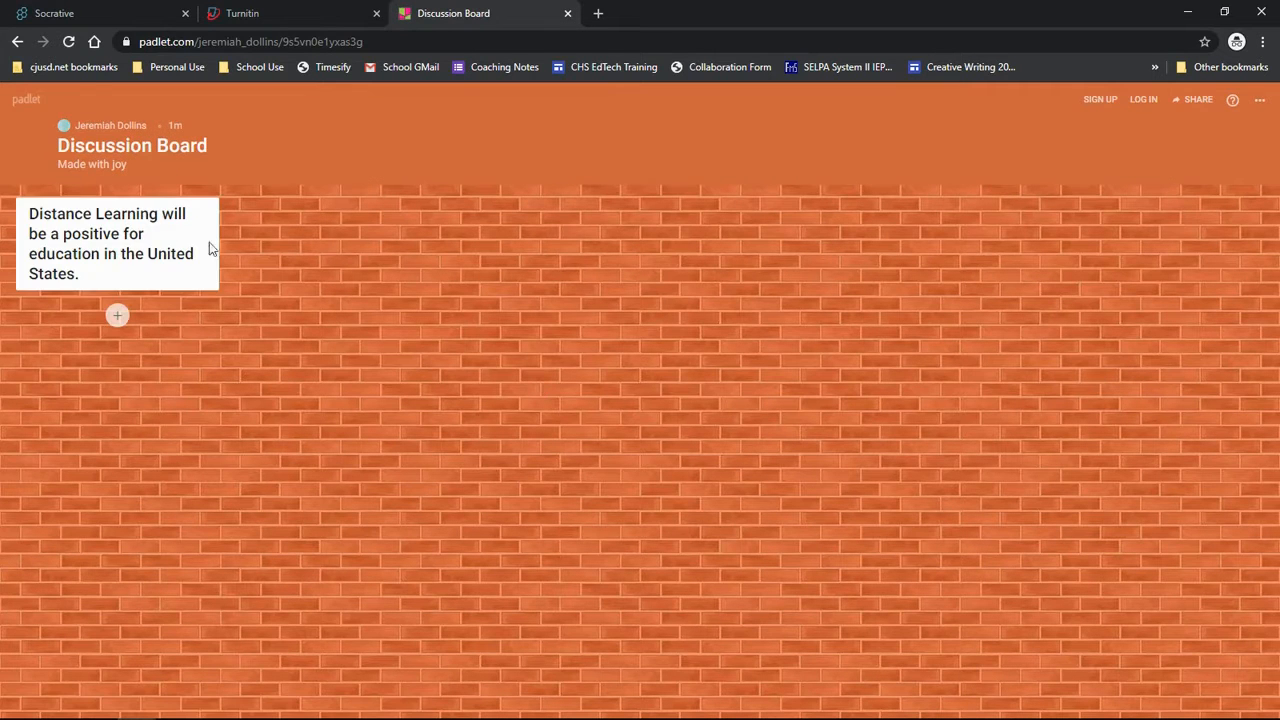
- Add a post titled "Positive" reading "One positive is that teachers will become more innovative in their use of technology in the classroom."
click(118, 317)
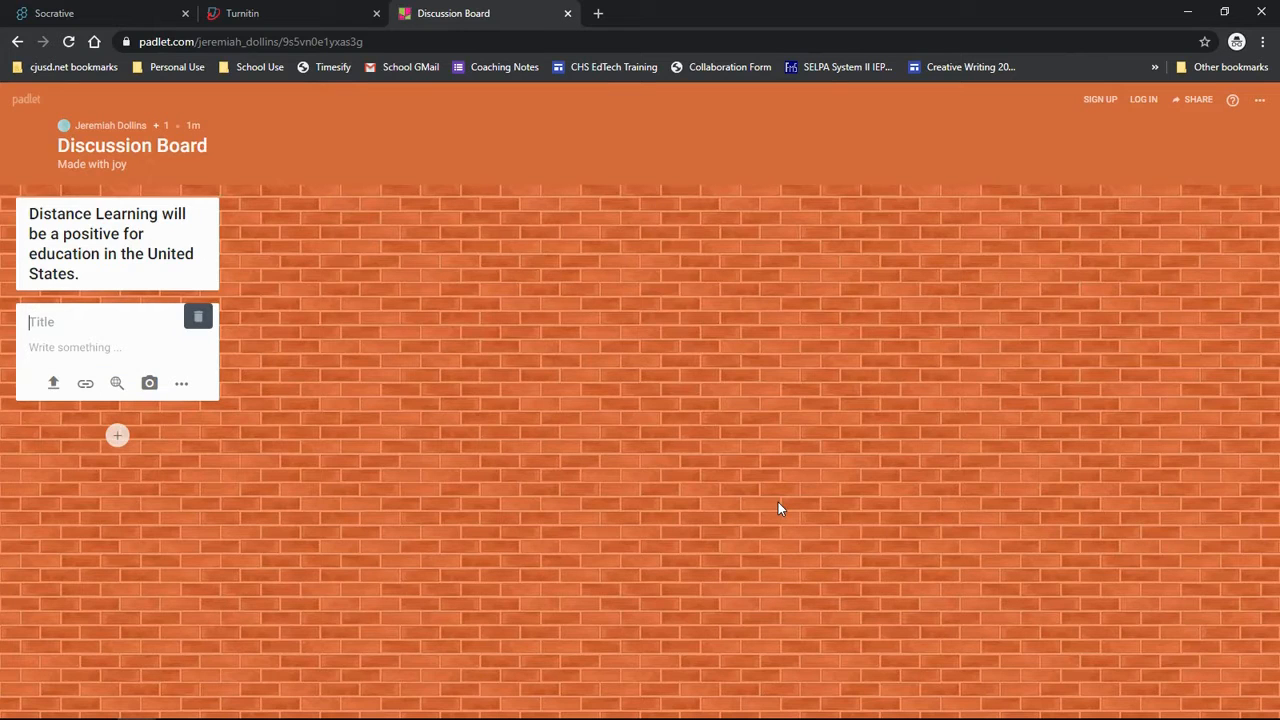
text(Positive)
key(Tab)
text(One positive is that teachers will become more innovative in their use of technology in the classroom.)
click(270, 530)
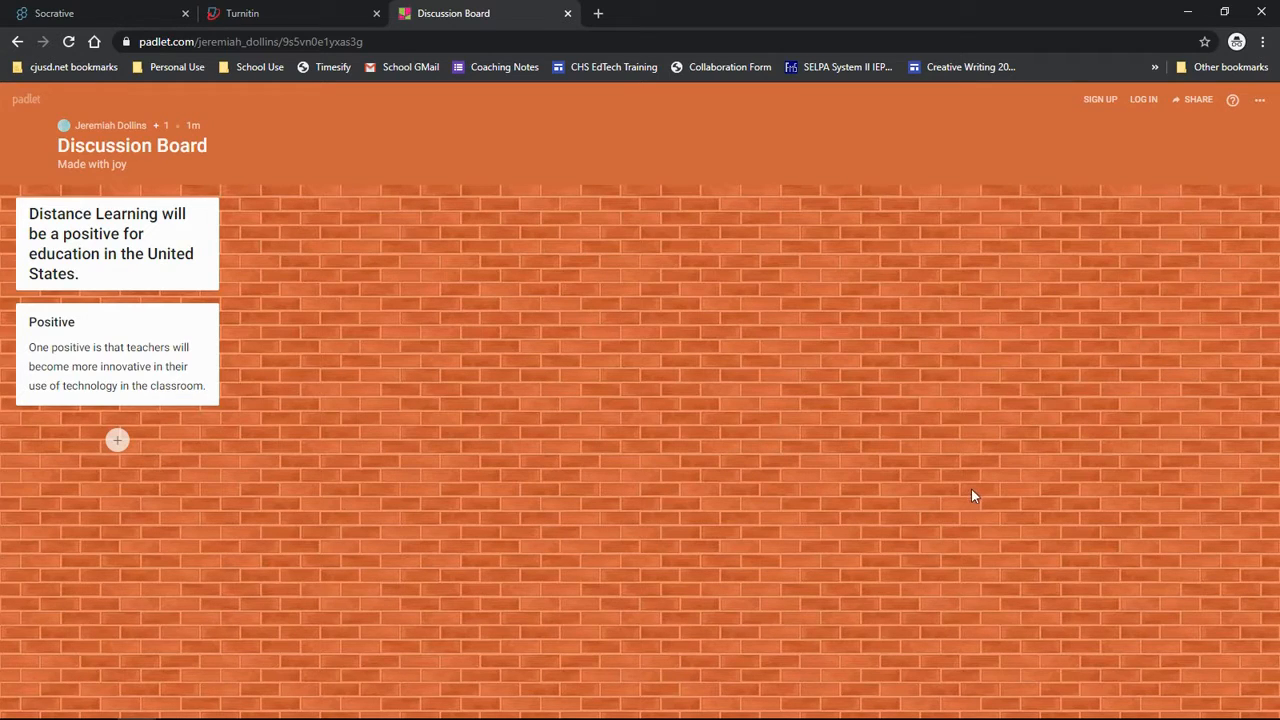
- Start another post beneath the "Positive" post and look through all its attachment options
mouse_move(126, 390)
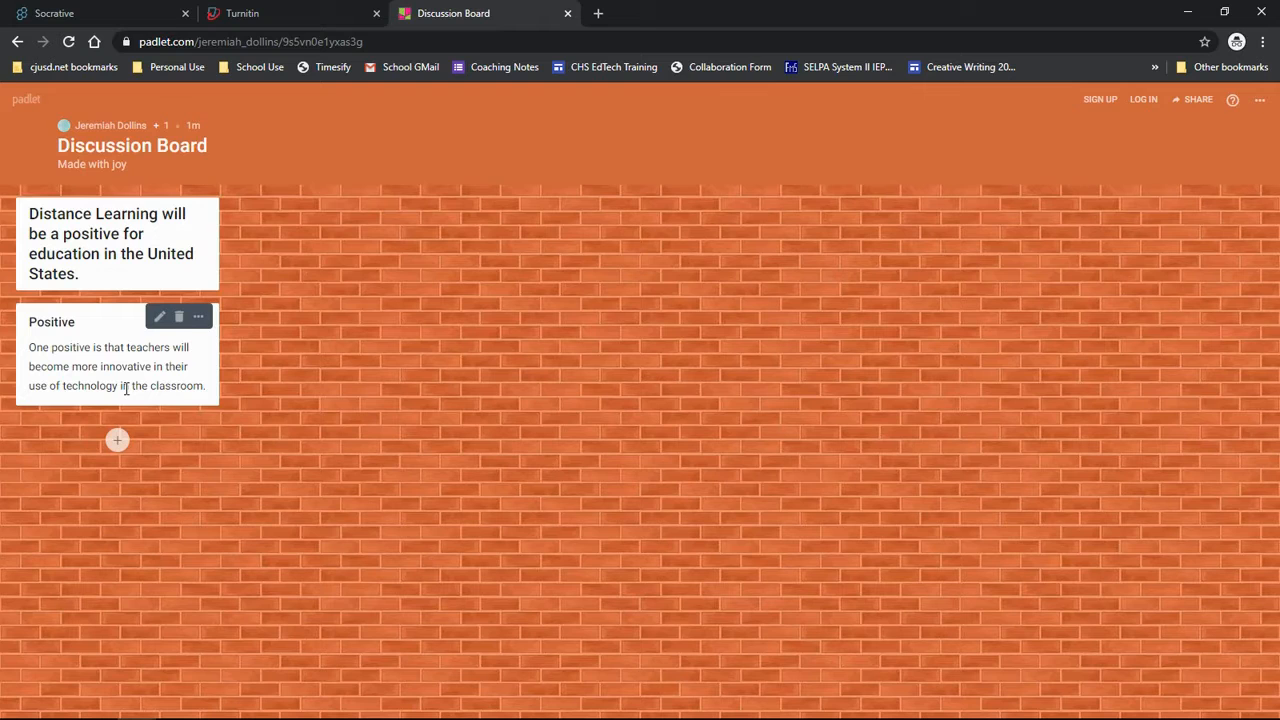
click(117, 440)
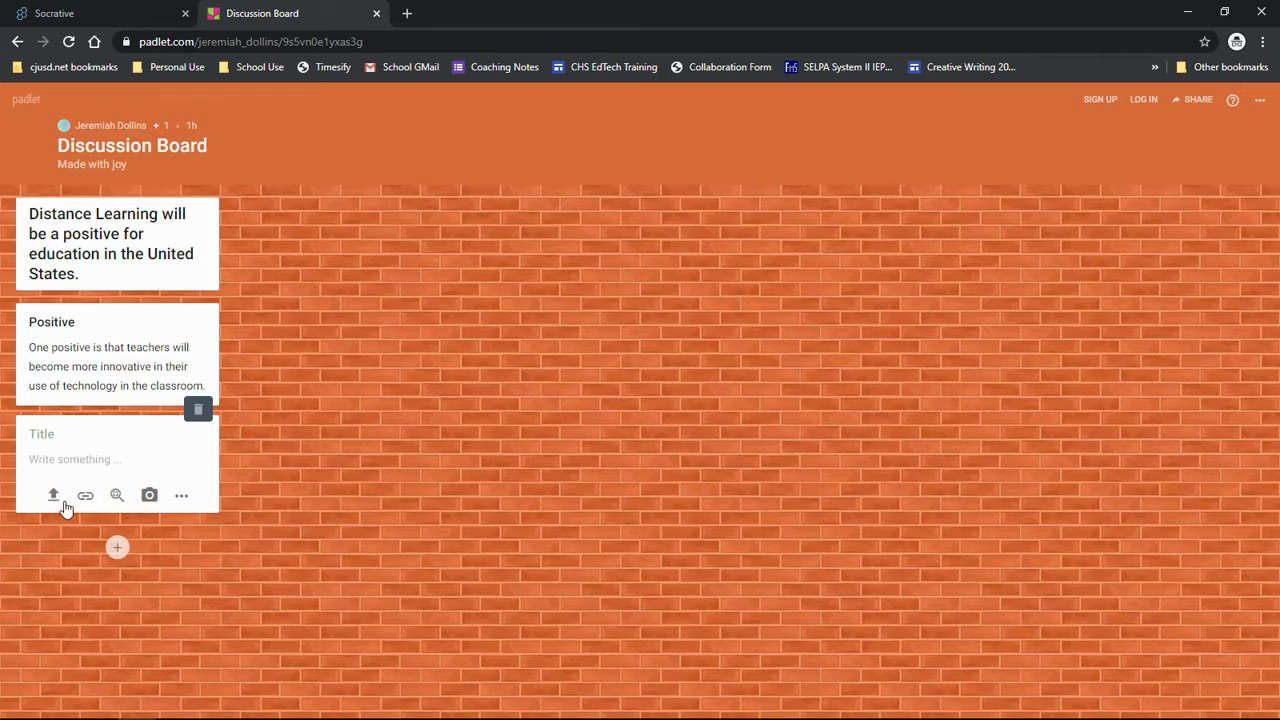
click(181, 497)
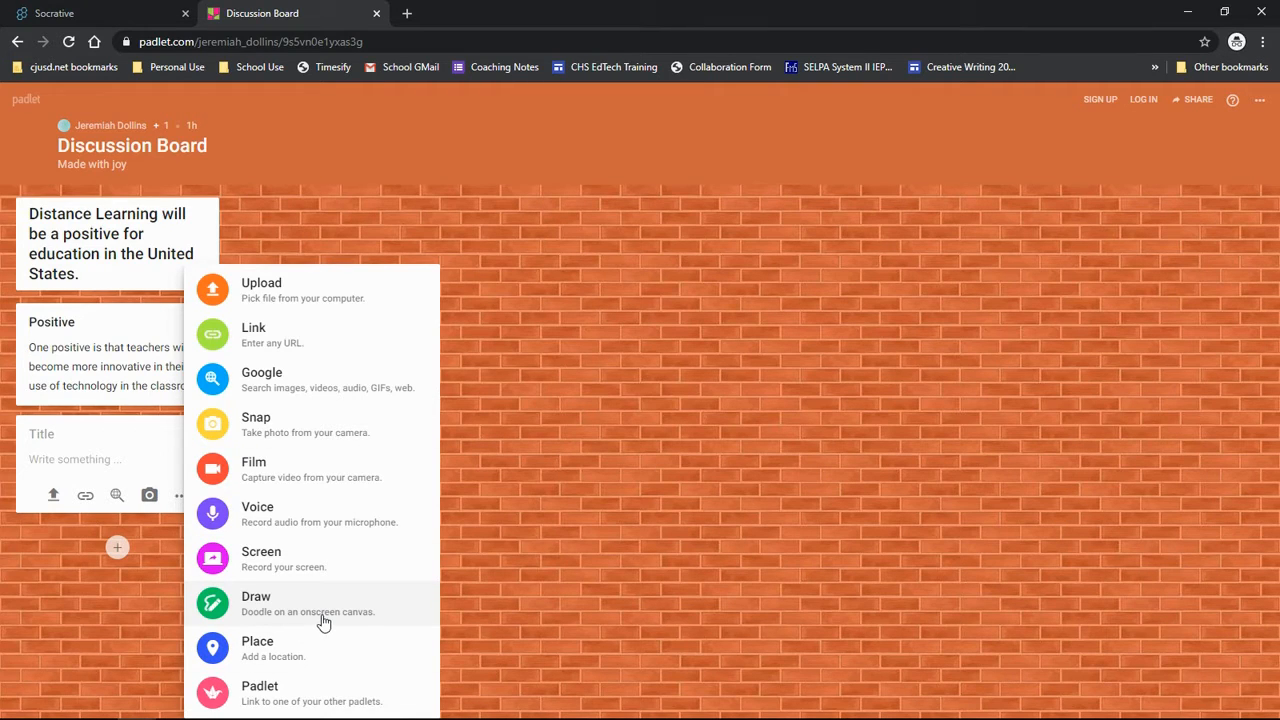
click(475, 459)
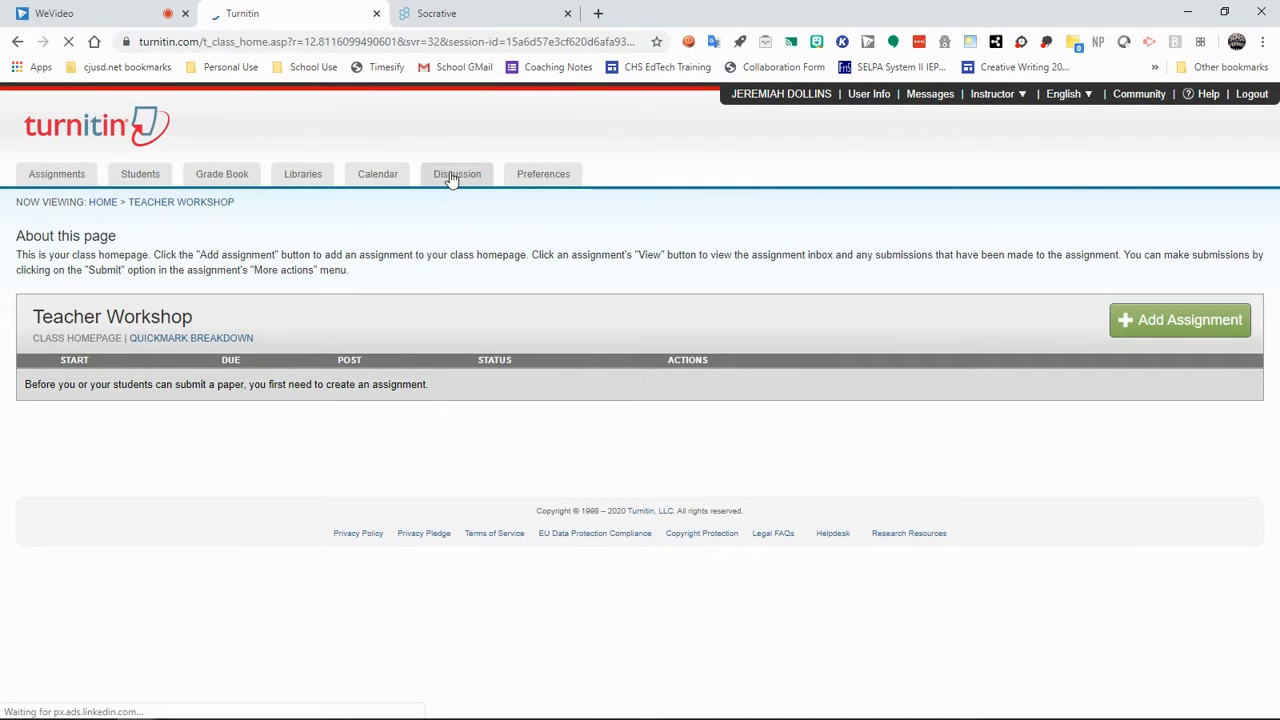
- Switch to Turnitin and review the description and reply in the Teacher Workshop discussion topic on distance learning
click(452, 177)
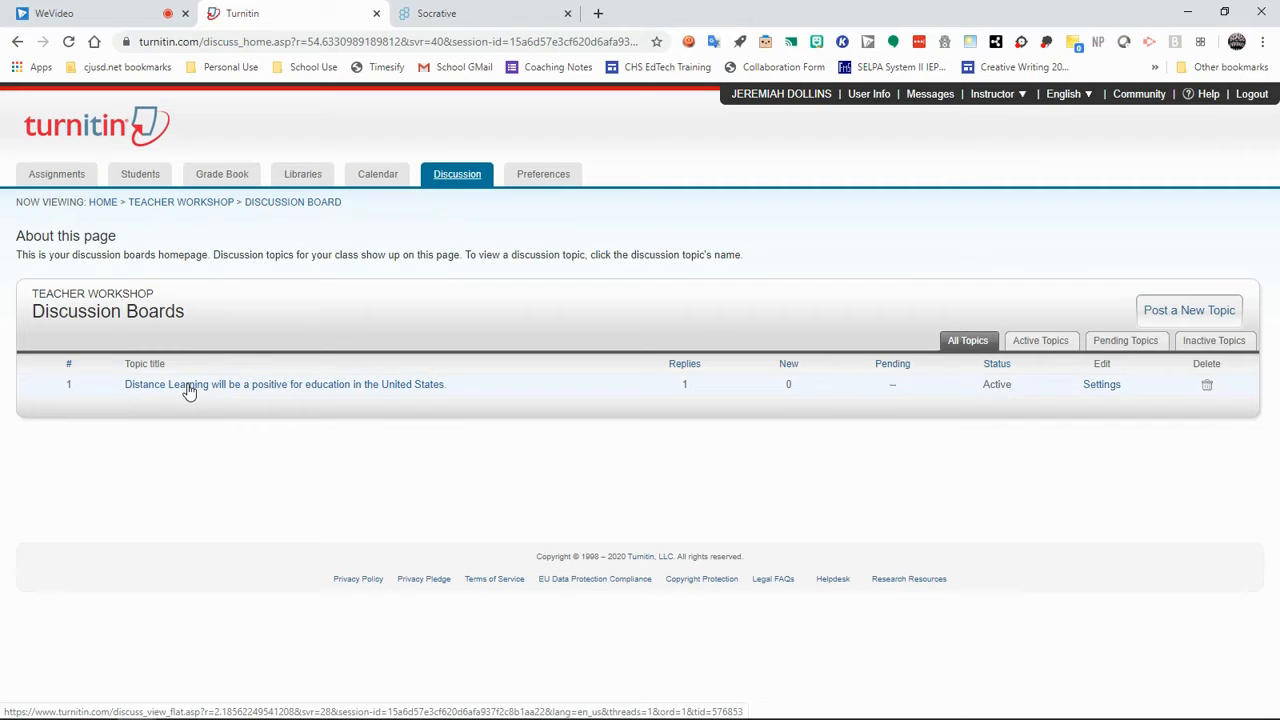
click(188, 390)
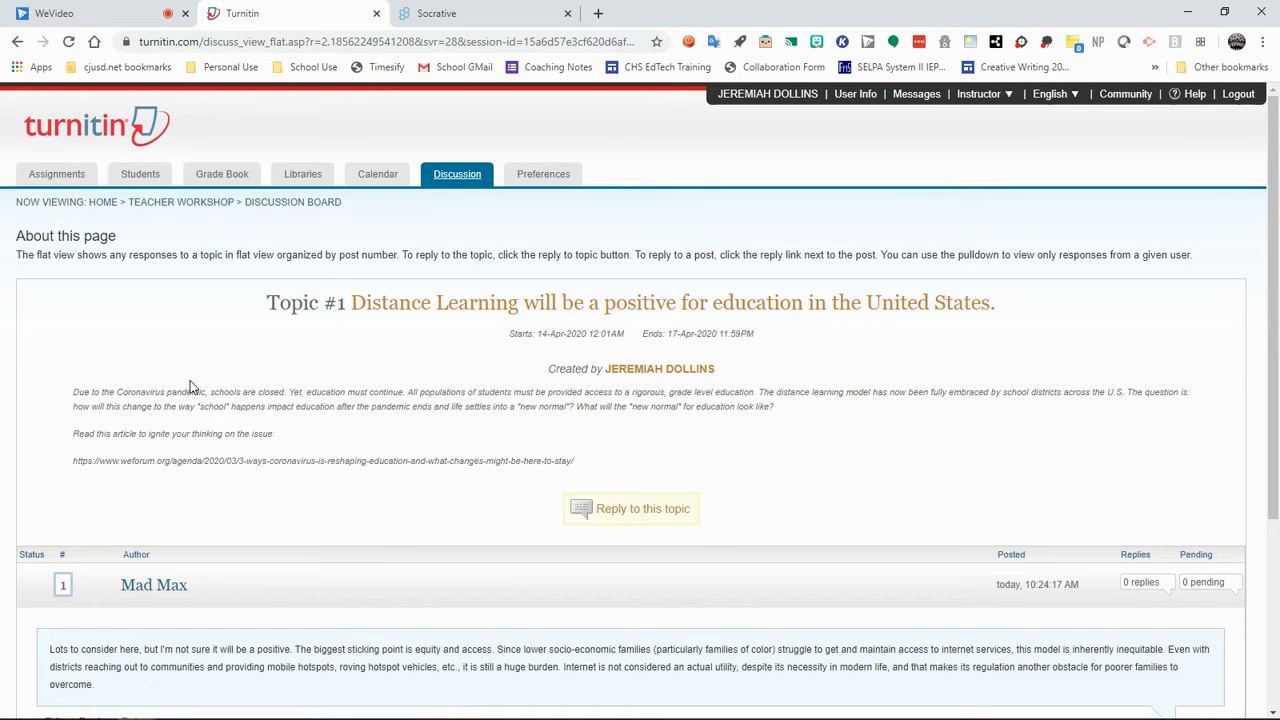
scroll(190, 385, down, 3)
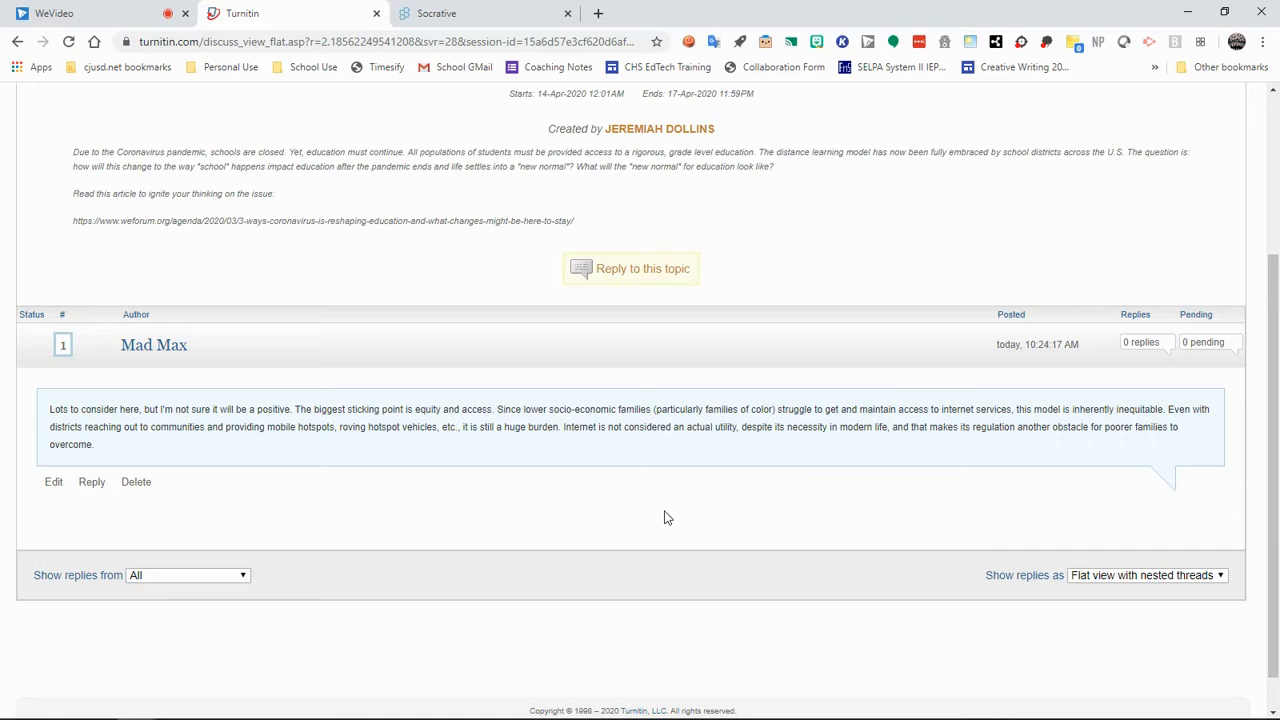
scroll(430, 500, up, 3)
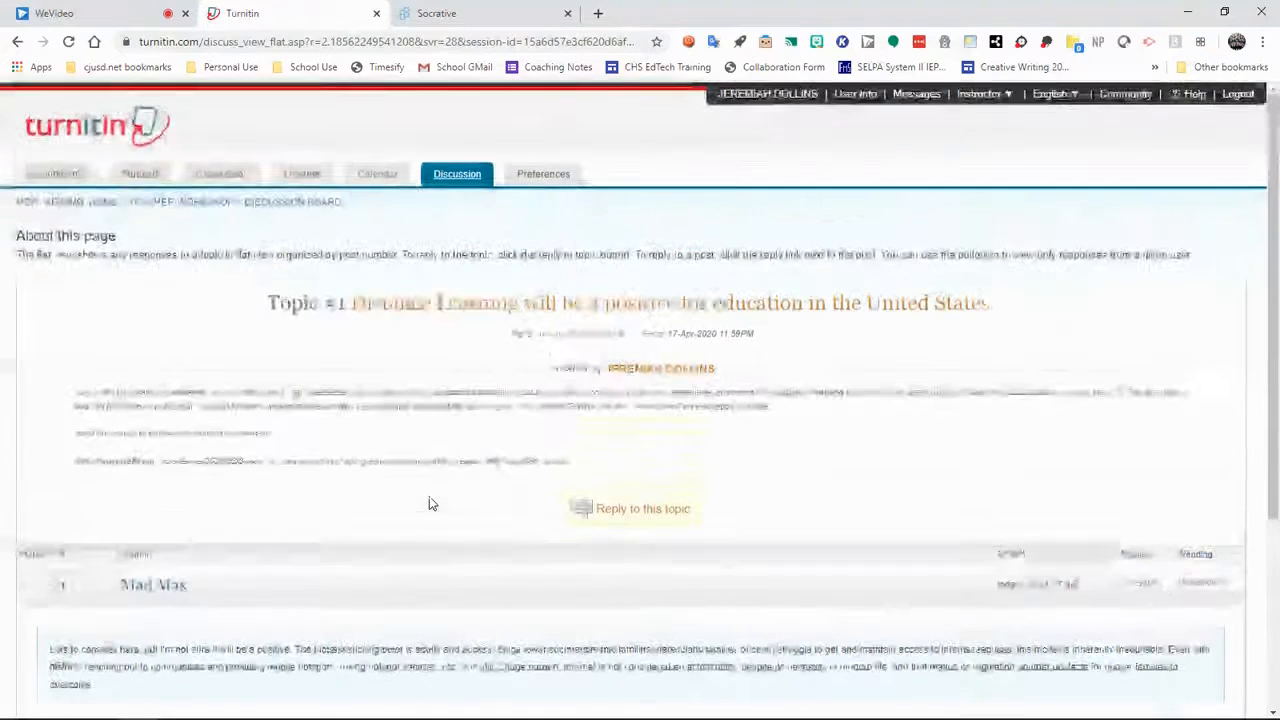
- Start a new discussion topic titled "Sample Discussion" and set its end date to 17-Apr-2020
click(477, 178)
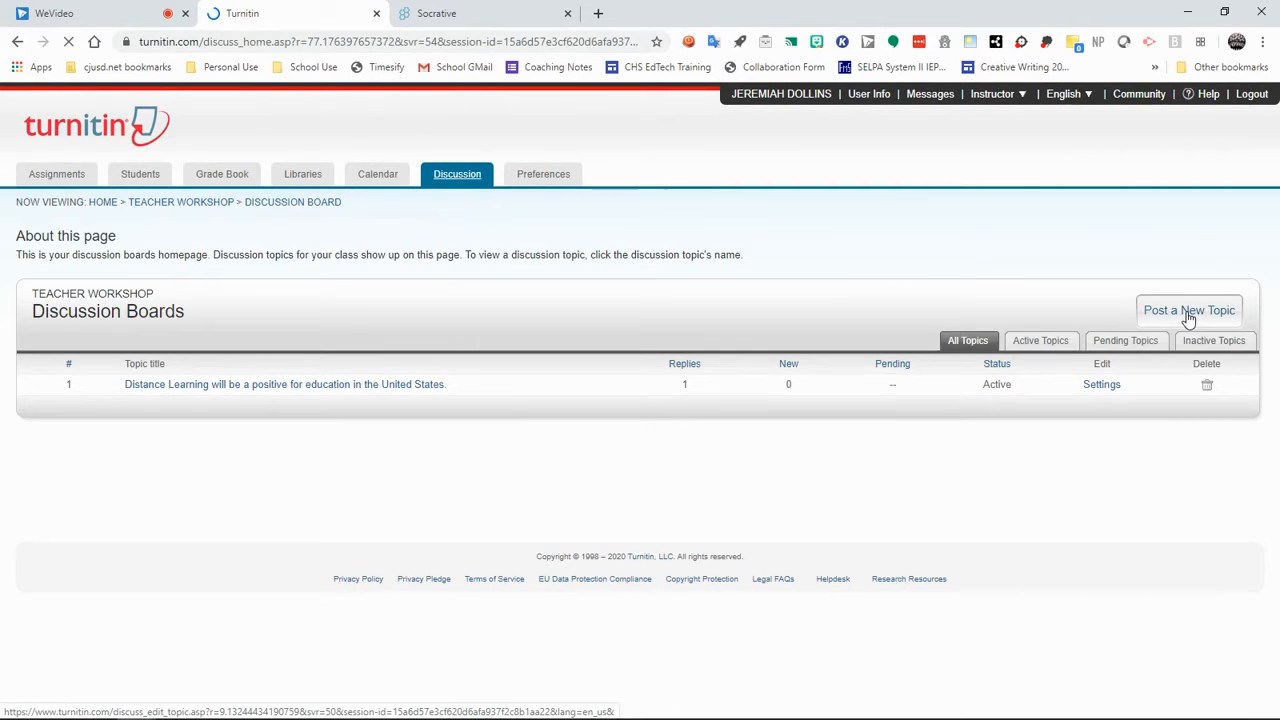
text(Sample Discussion)
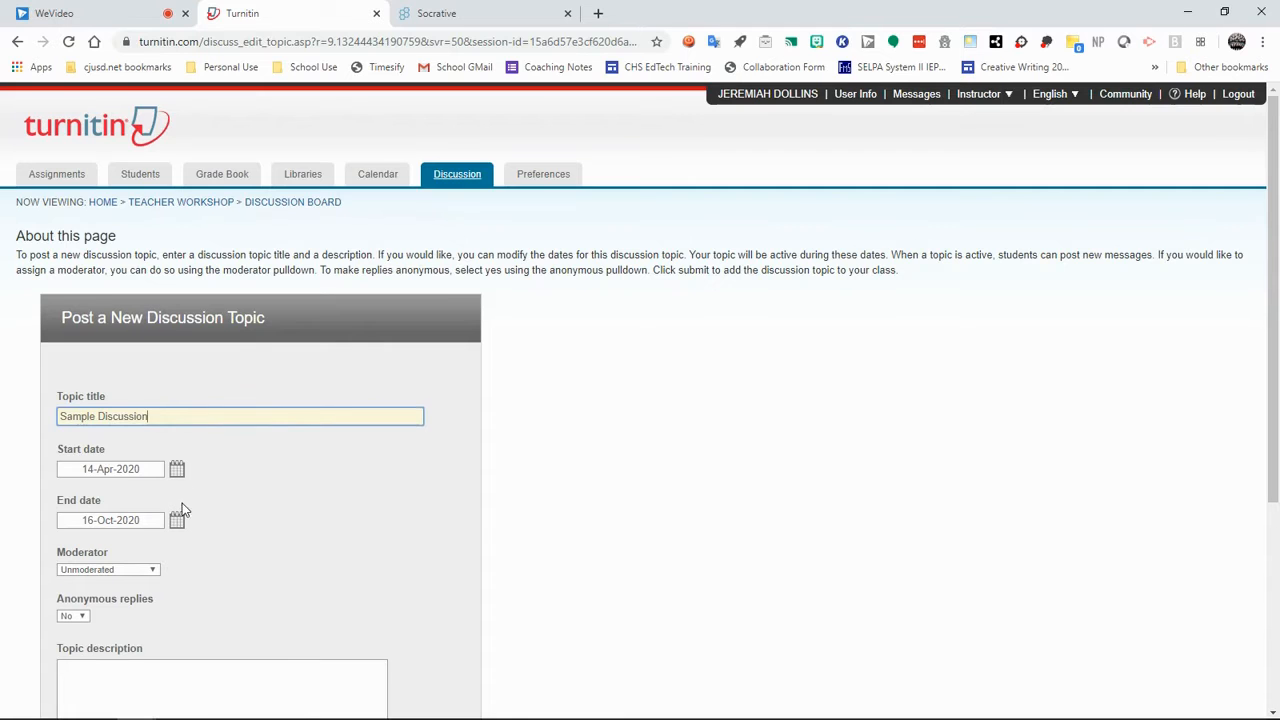
scroll(183, 510, down, 1)
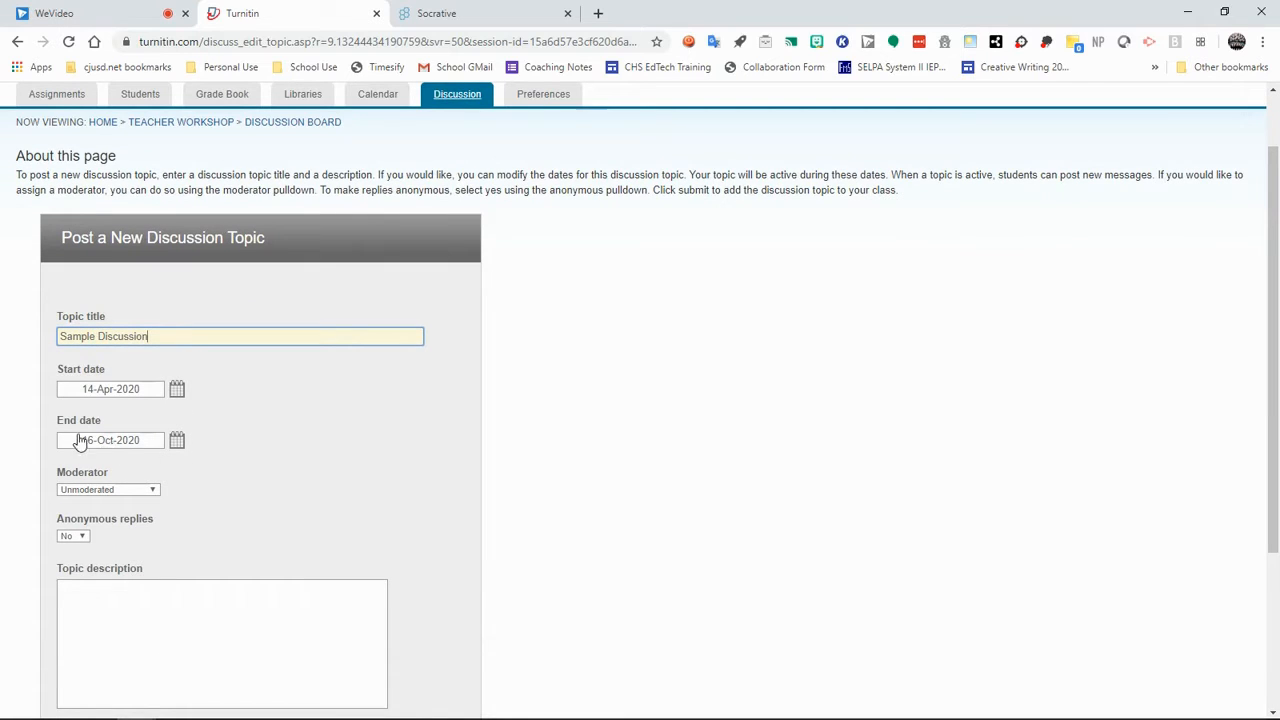
click(176, 442)
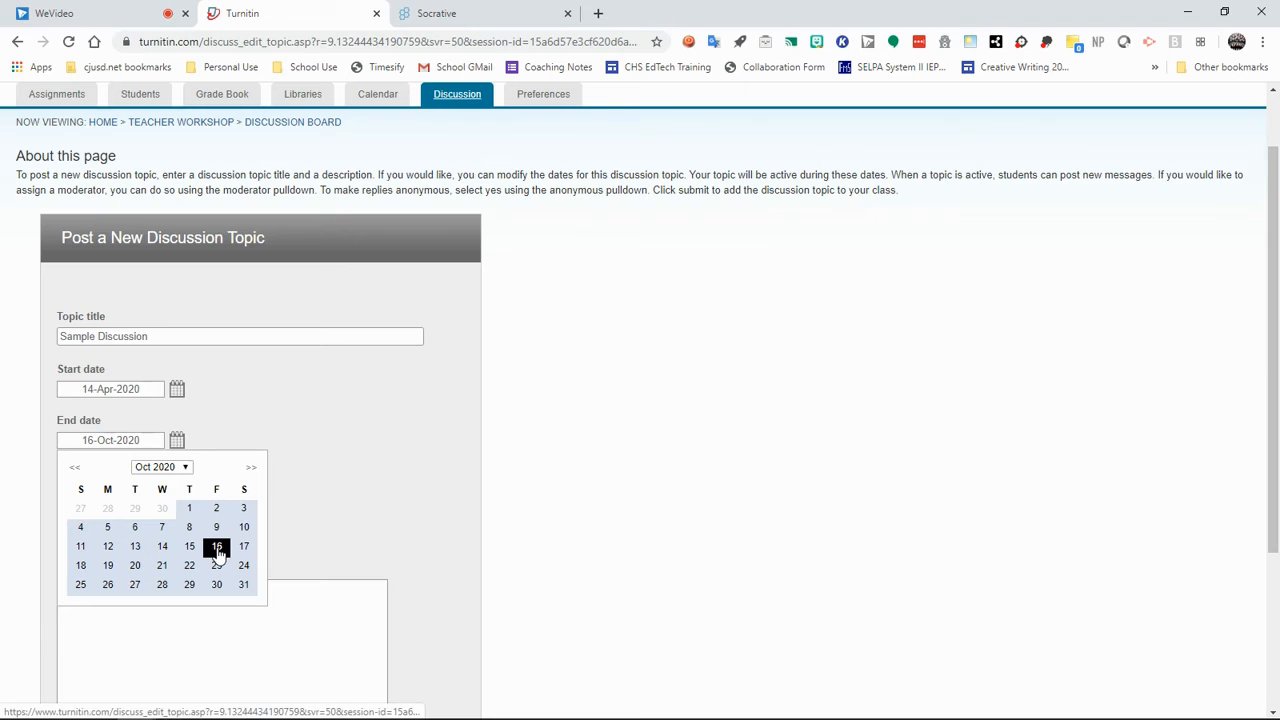
click(160, 467)
click(162, 530)
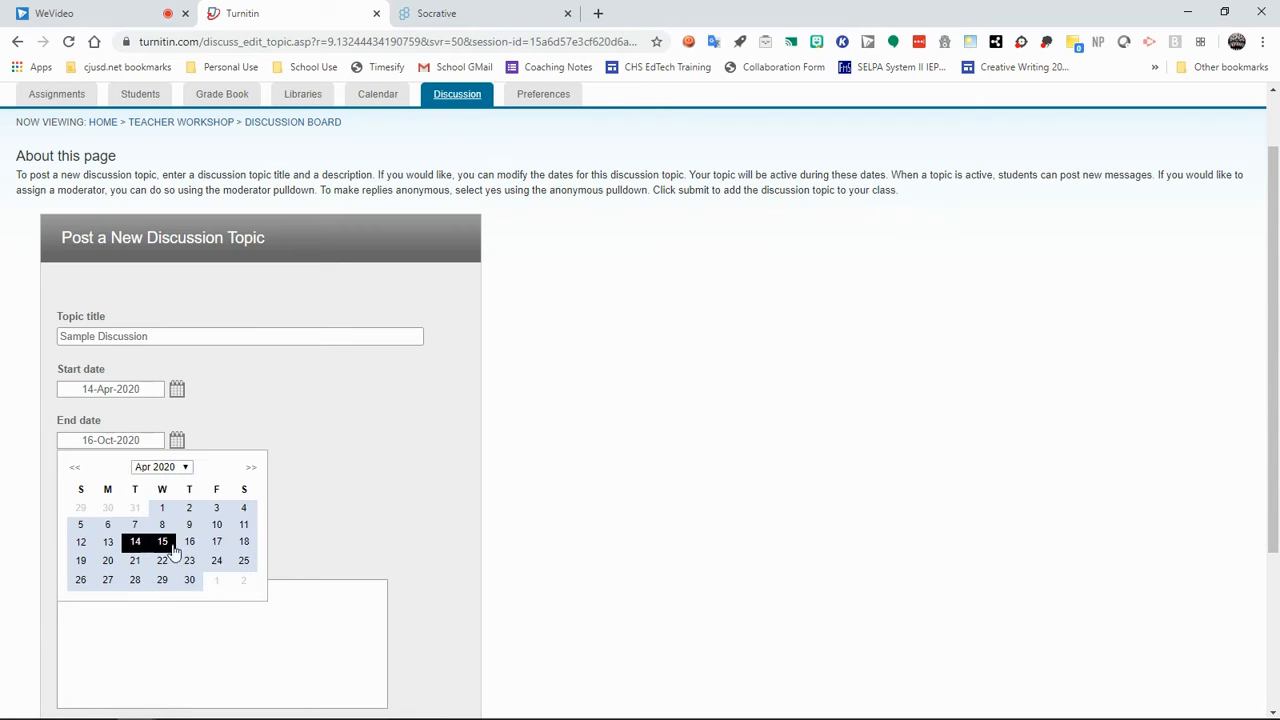
click(215, 545)
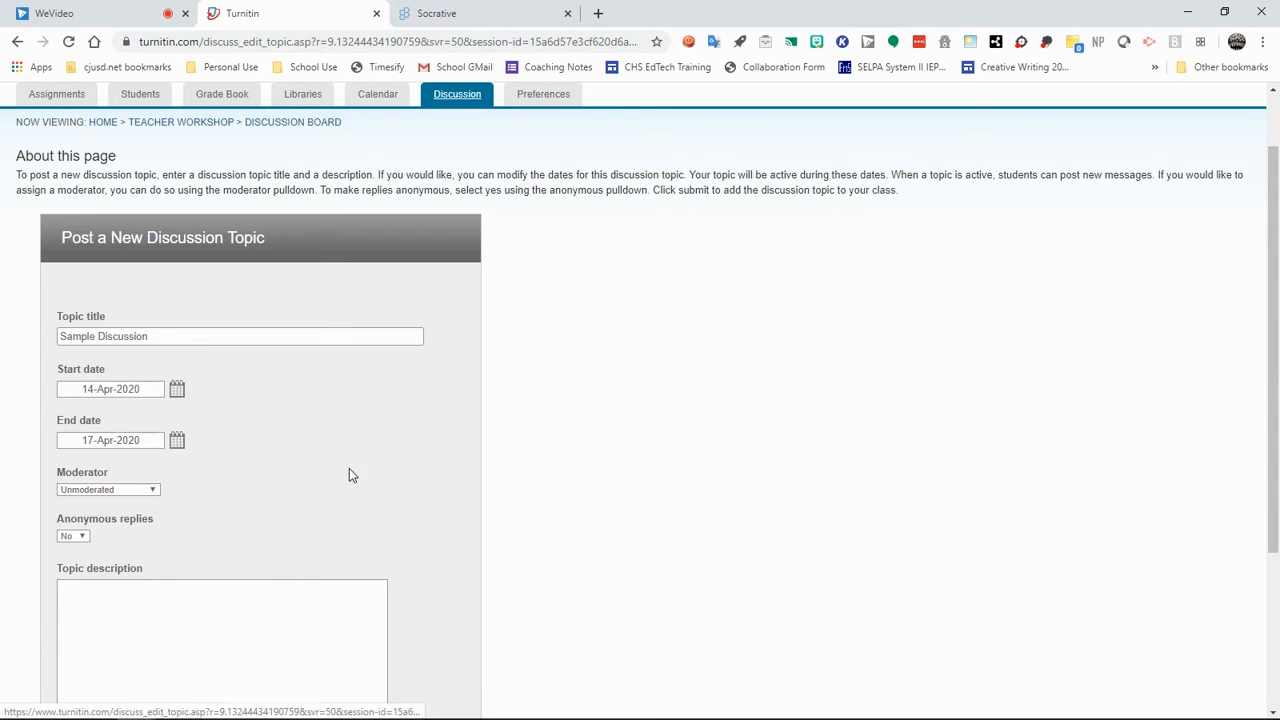
- Assign the instructor as the topic's moderator and leave anonymous replies set to No
click(124, 492)
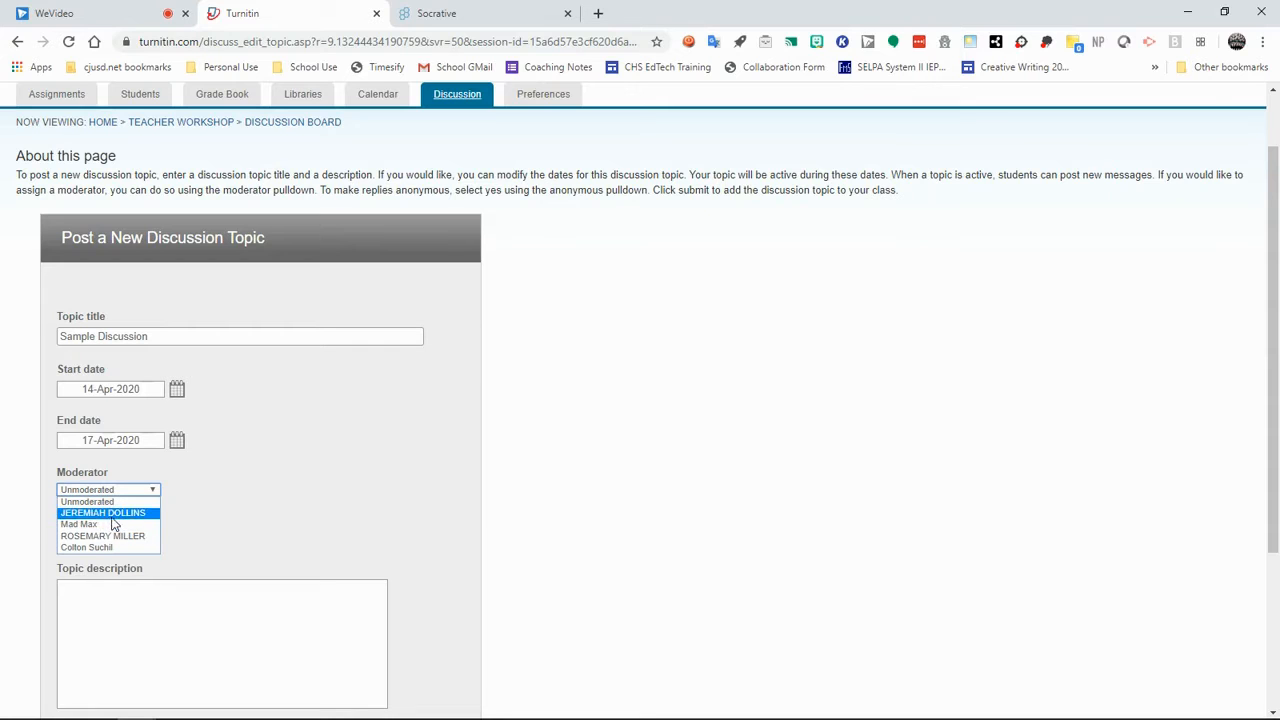
click(113, 514)
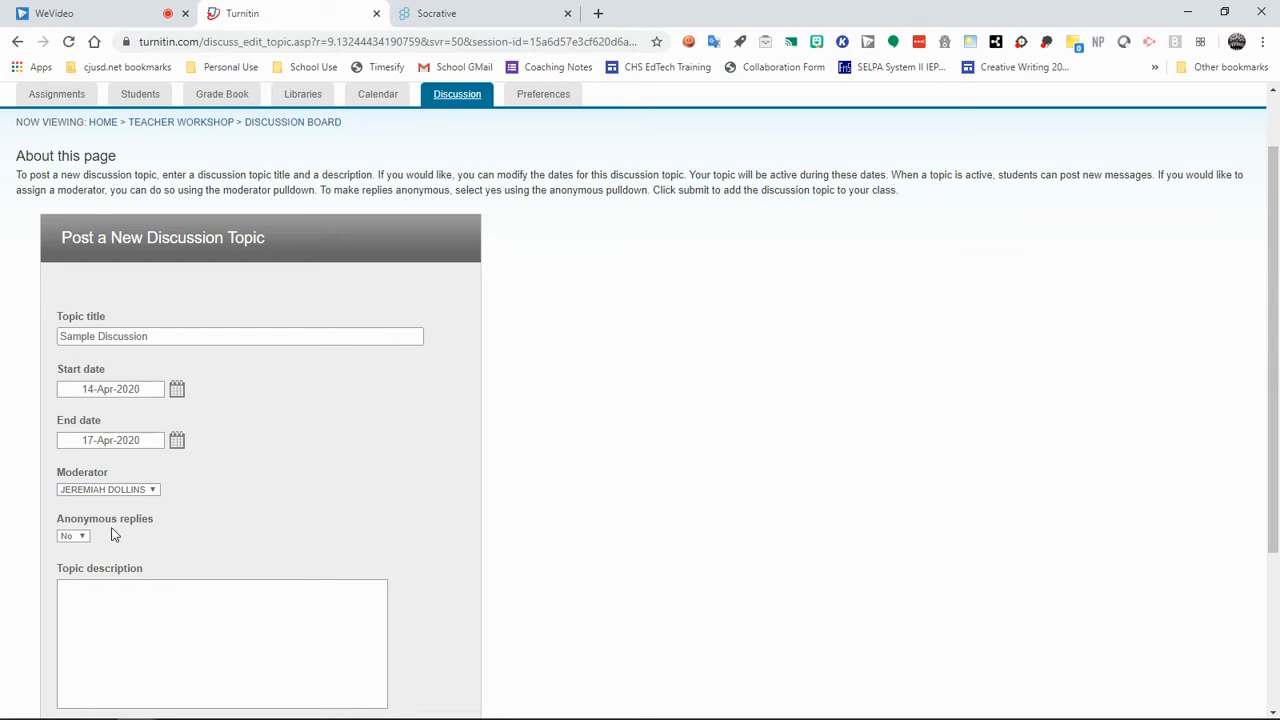
scroll(309, 510, down, 1)
click(74, 457)
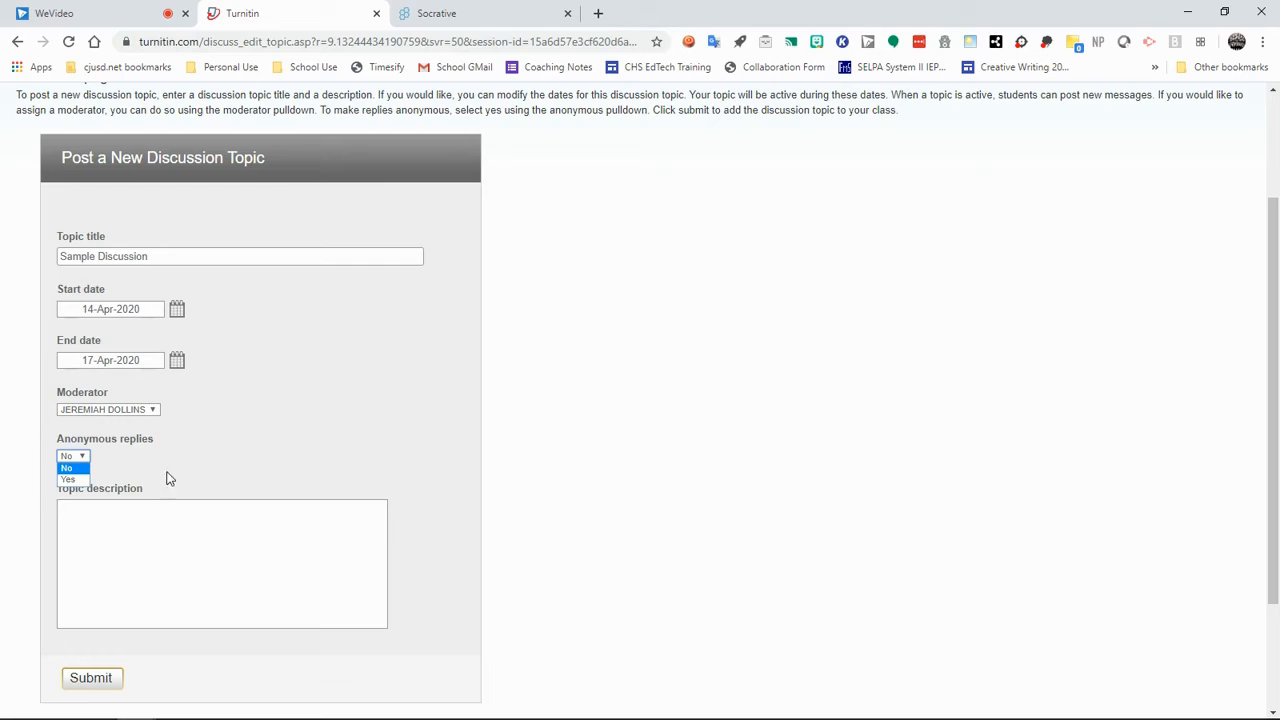
click(128, 500)
- Submit the "Sample Discussion" topic with its description left blank
click(122, 519)
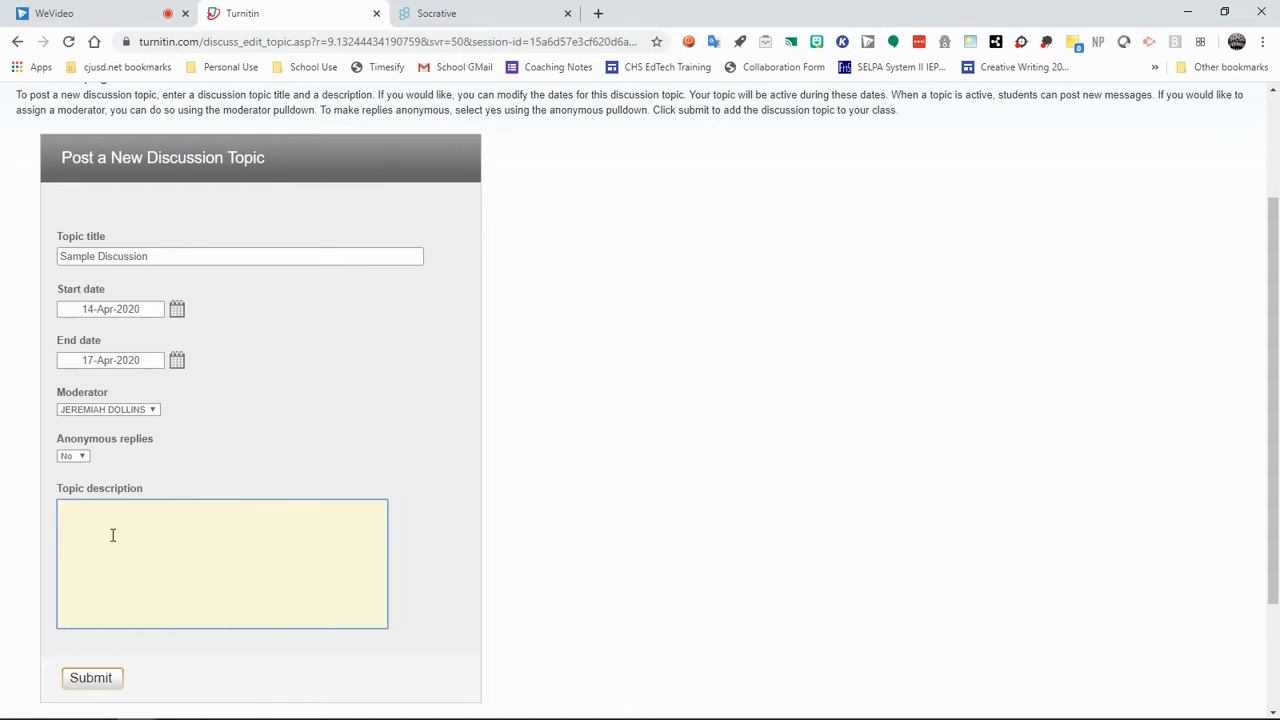
scroll(283, 531, down, 1)
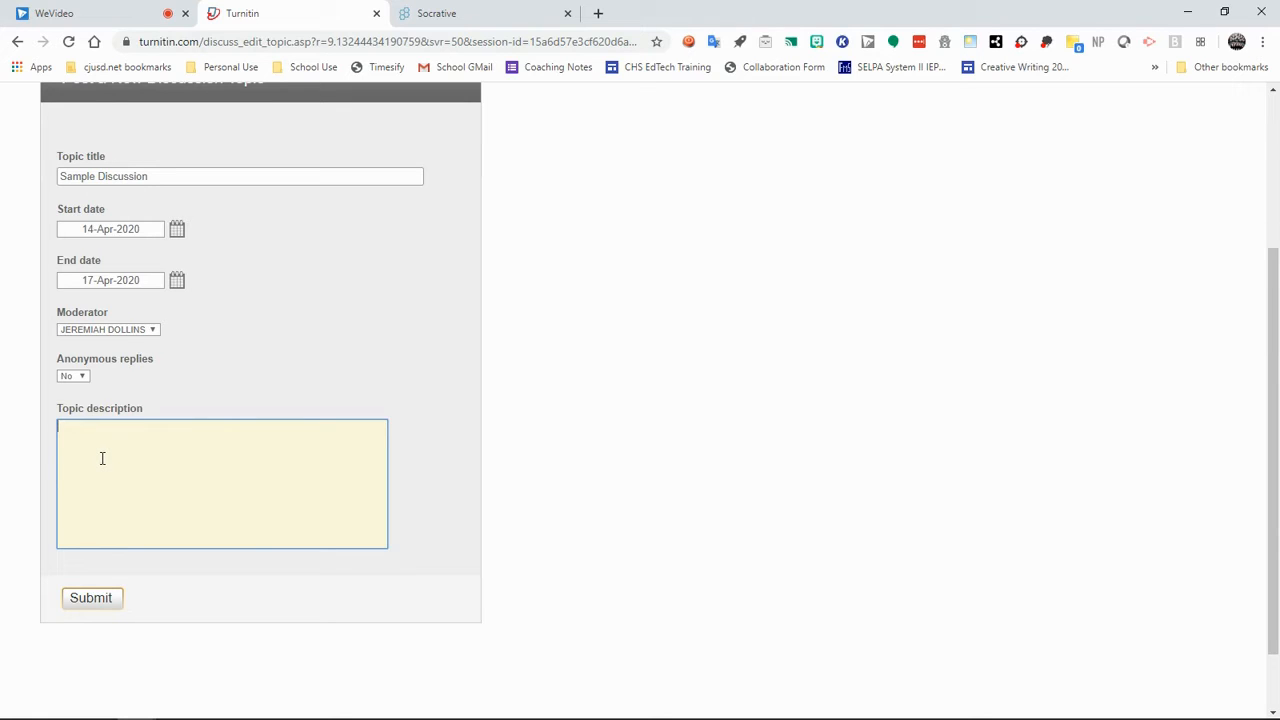
scroll(166, 514, up, 2)
scroll(164, 515, down, 1)
scroll(164, 515, up, 1)
scroll(164, 515, down, 3)
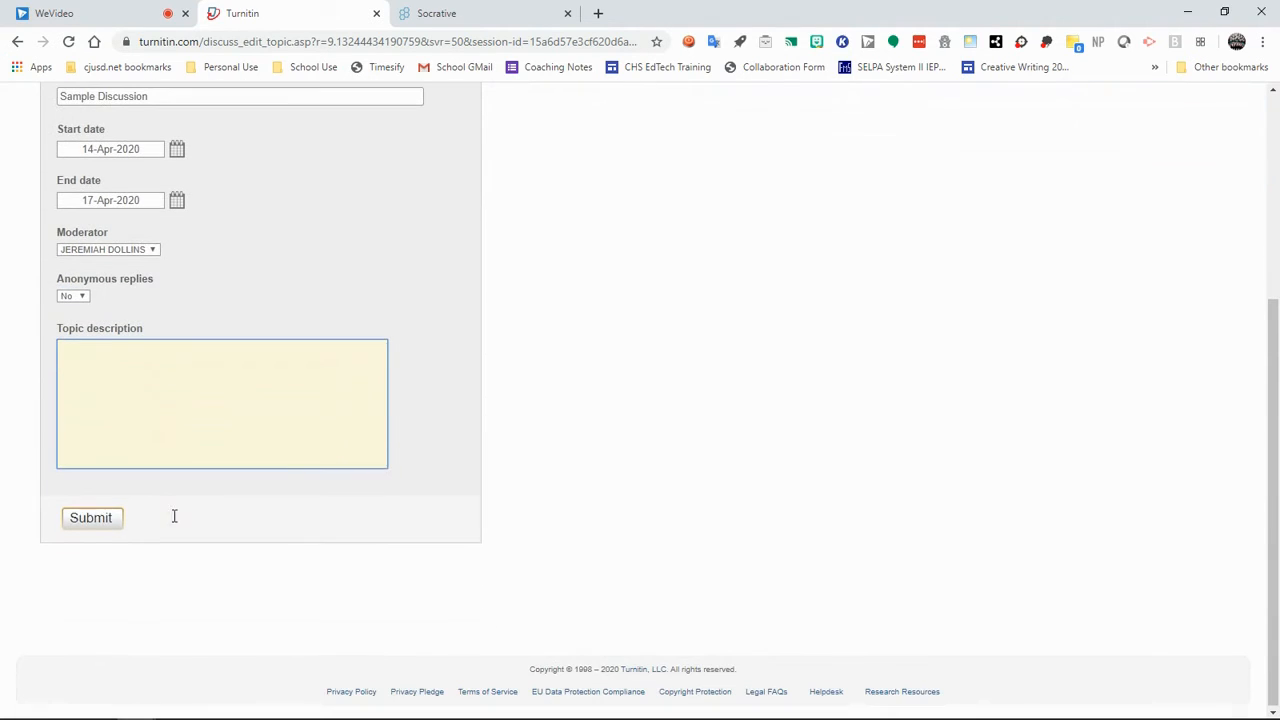
click(88, 522)
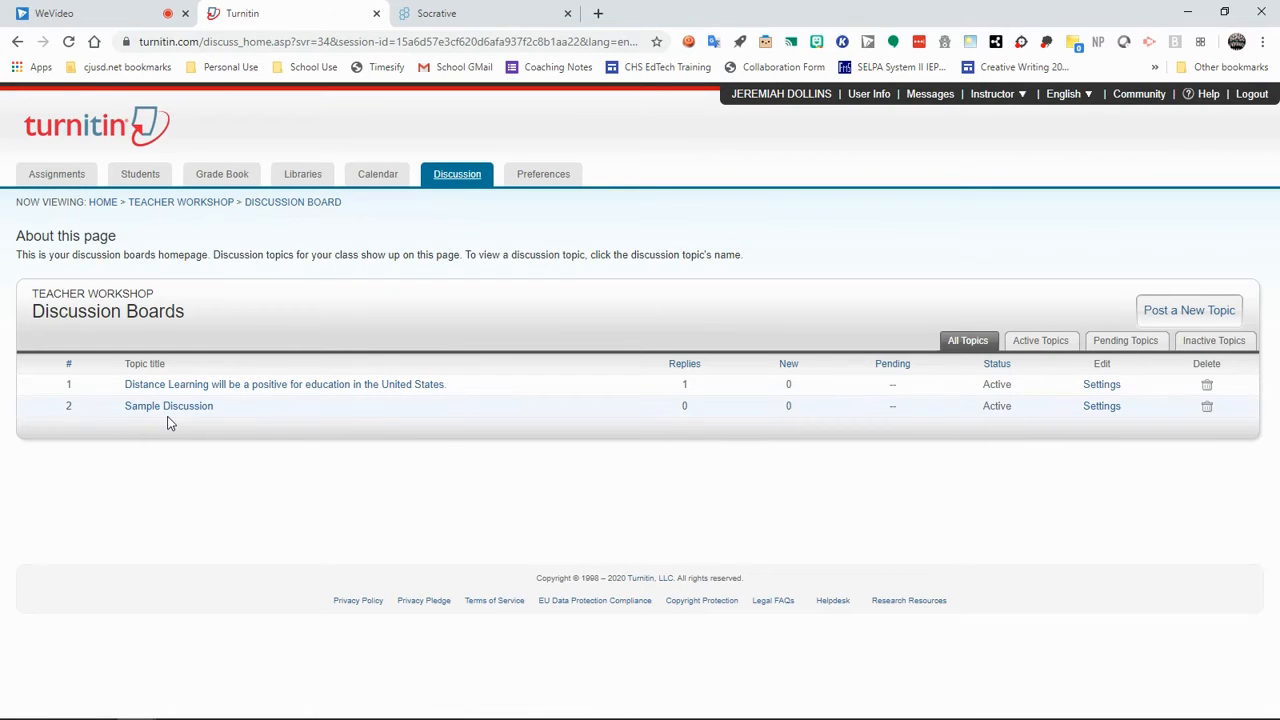
- Switch to the student's incognito Turnitin session and open the discussion boards of the Teacher Workshop class
mouse_move(150, 713)
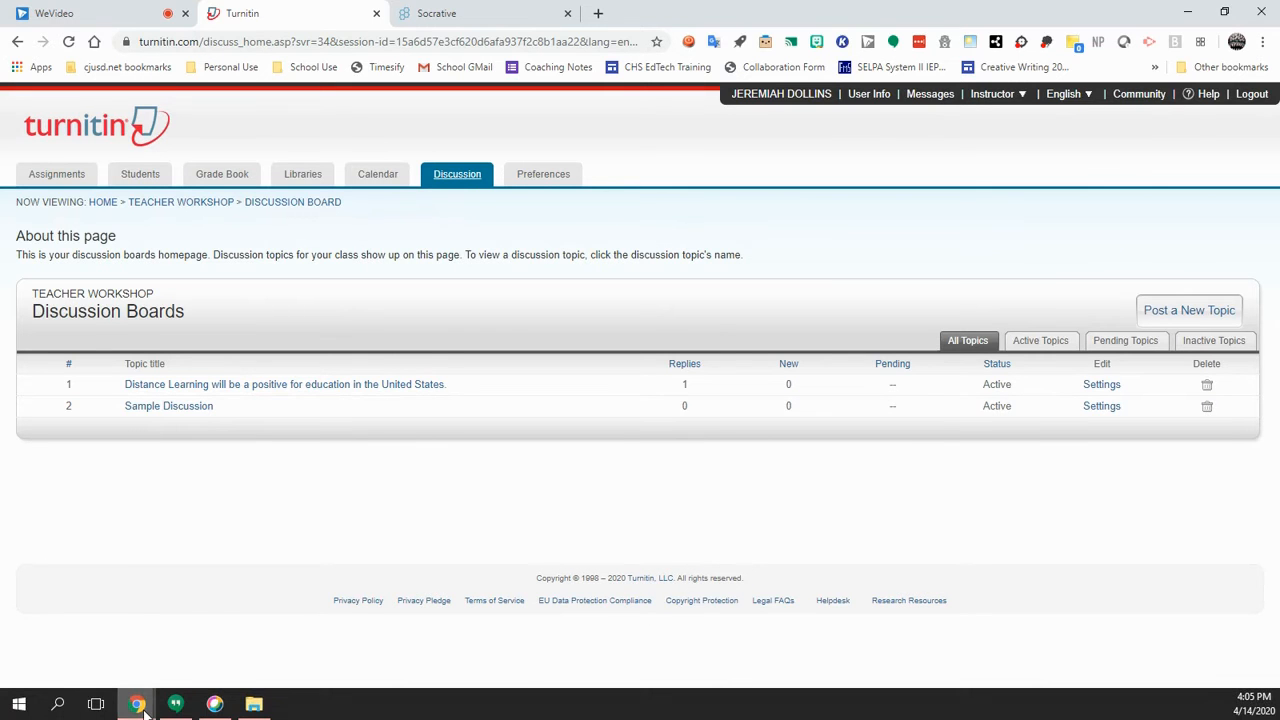
mouse_move(425, 620)
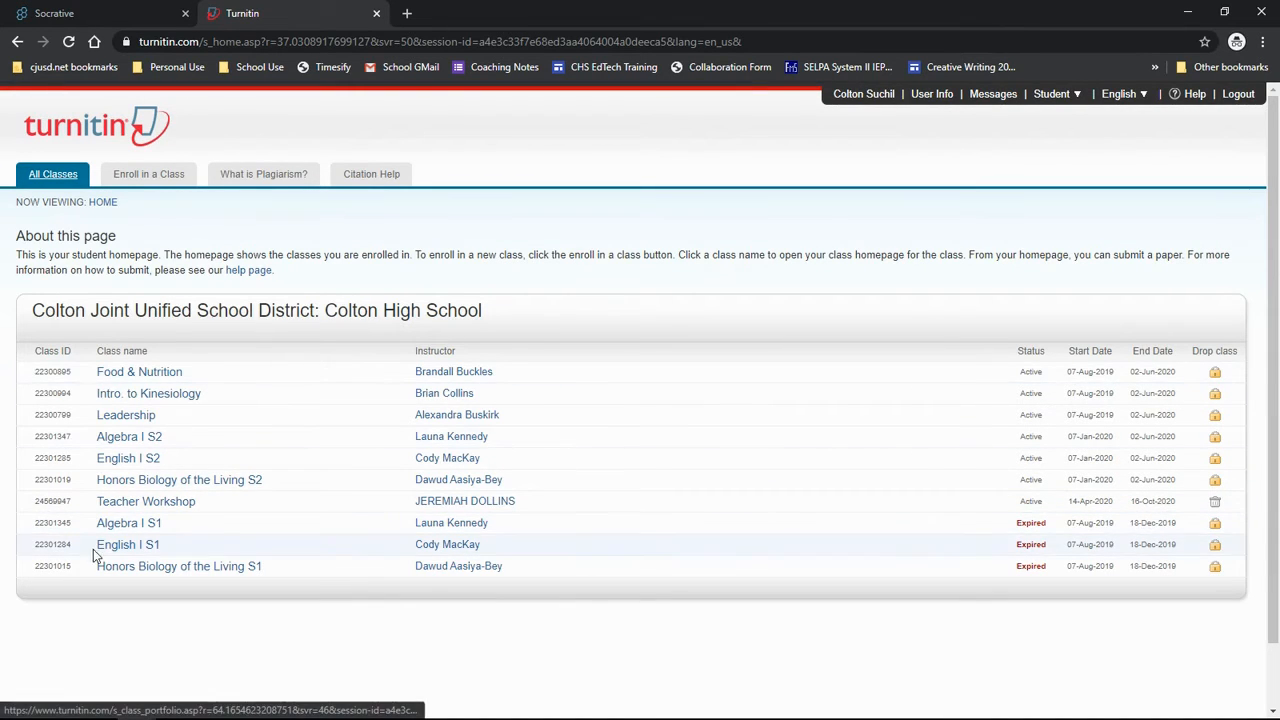
click(165, 503)
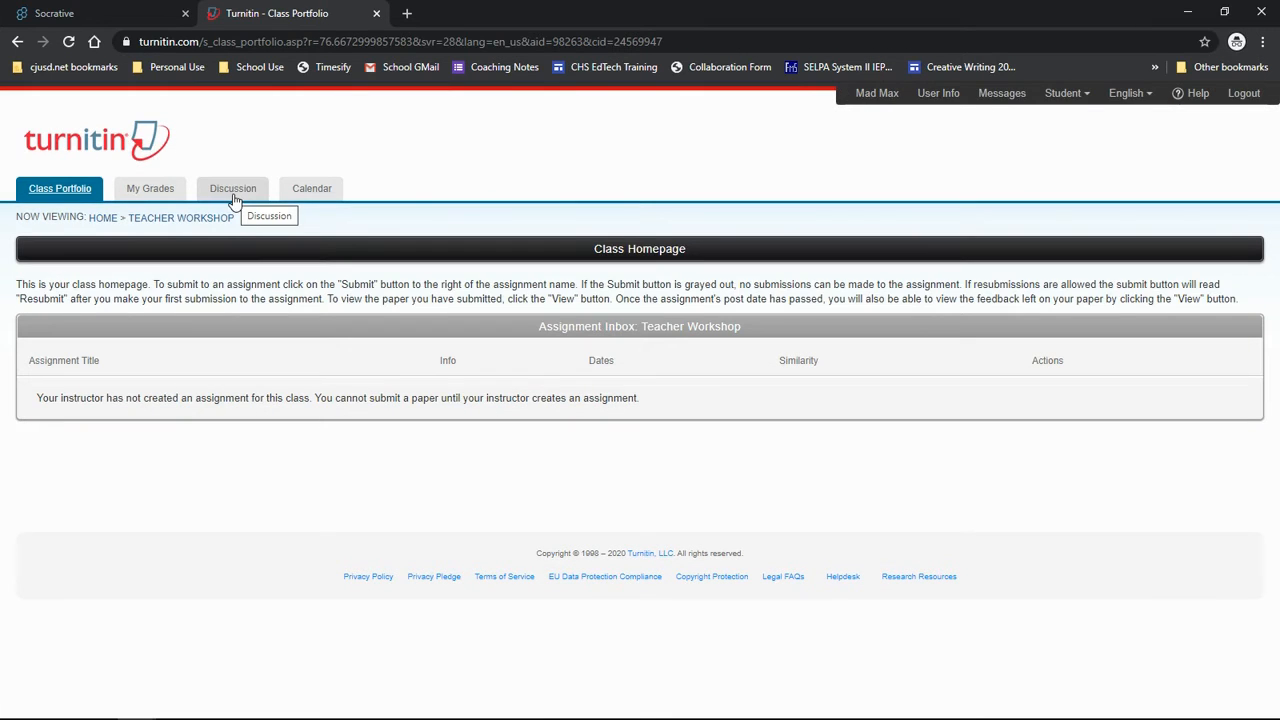
click(233, 193)
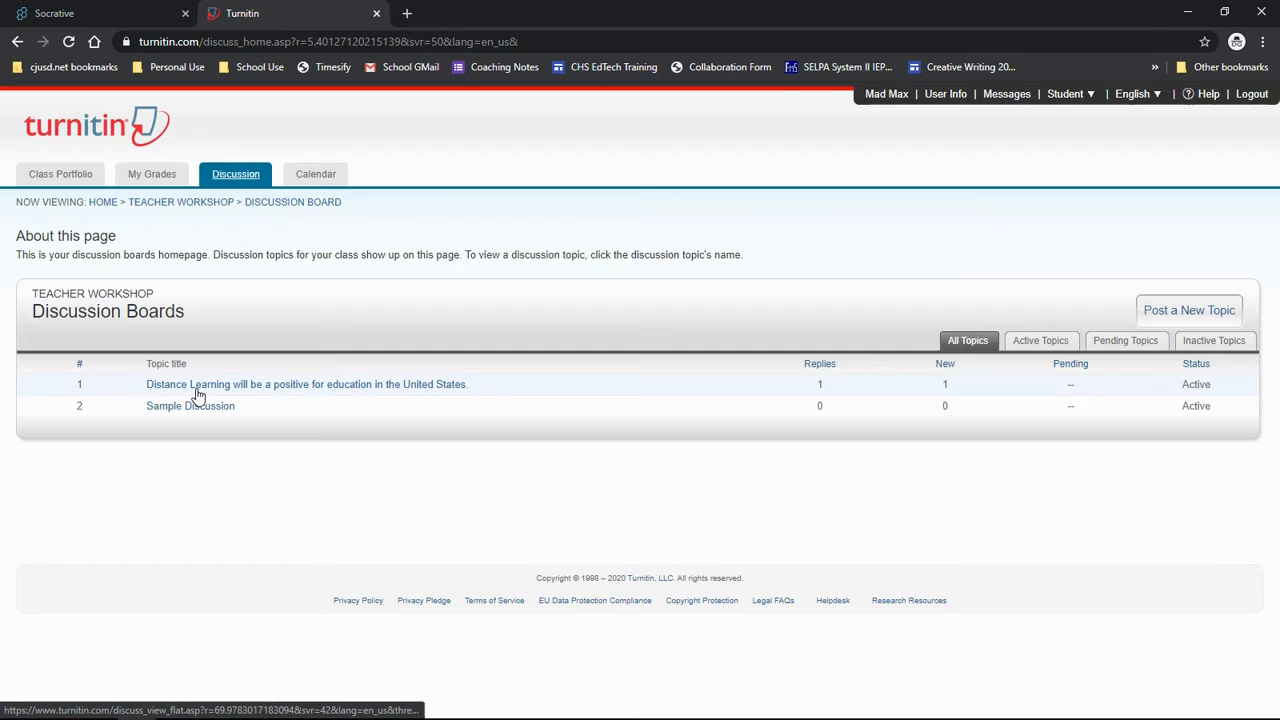
- Open the topic "Distance Learning will be a positive for education in the United States." and examine its description and the posted student reply
click(197, 390)
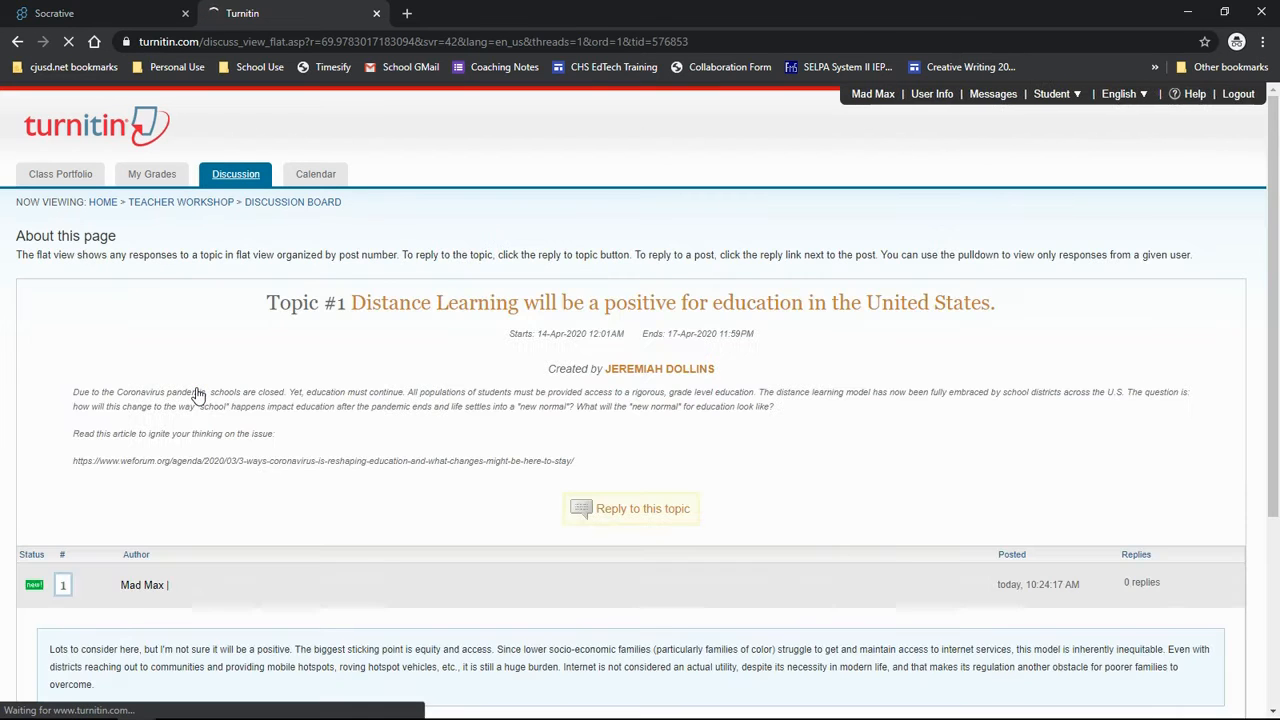
scroll(197, 393, down, 2)
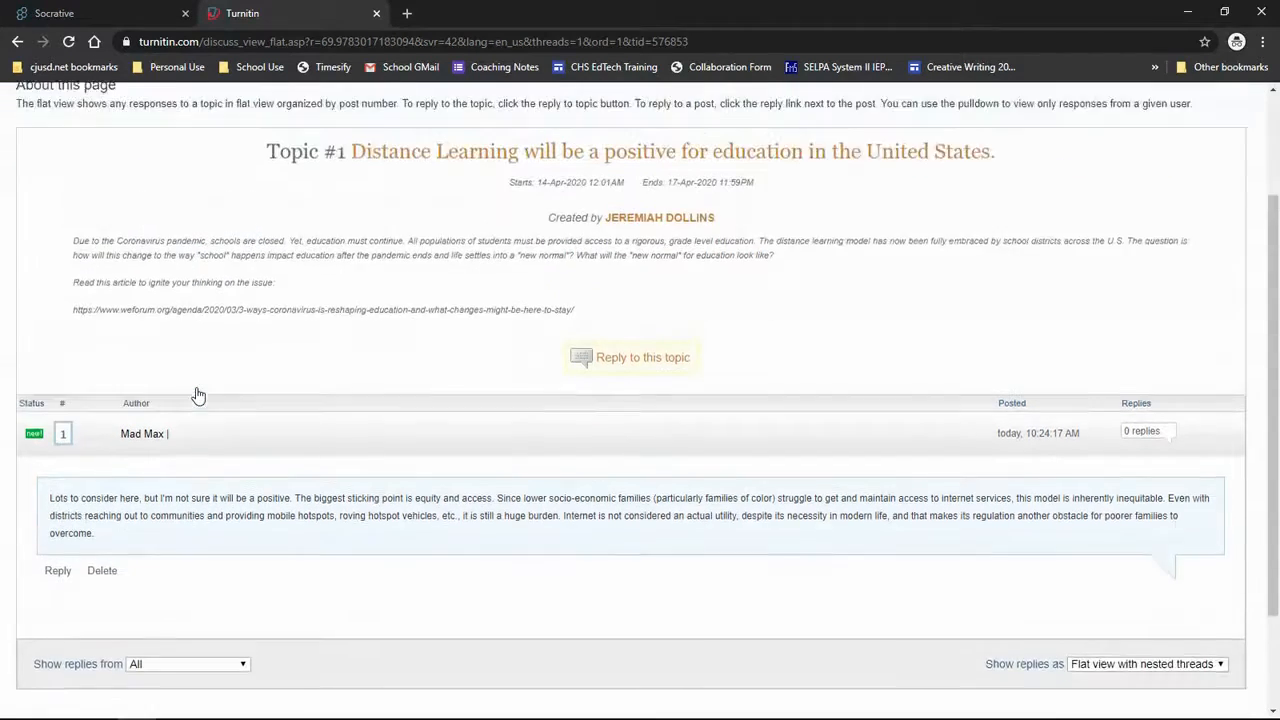
scroll(703, 457, up, 1)
scroll(351, 371, down, 2)
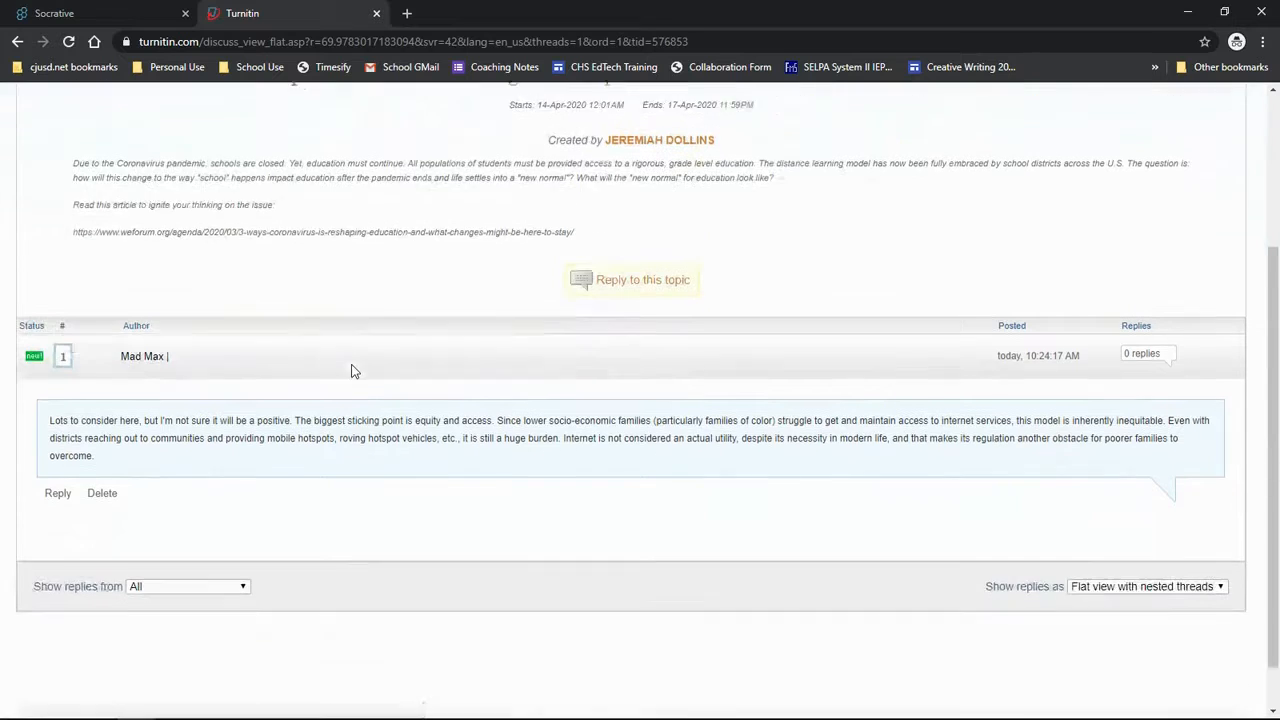
scroll(351, 371, down, 1)
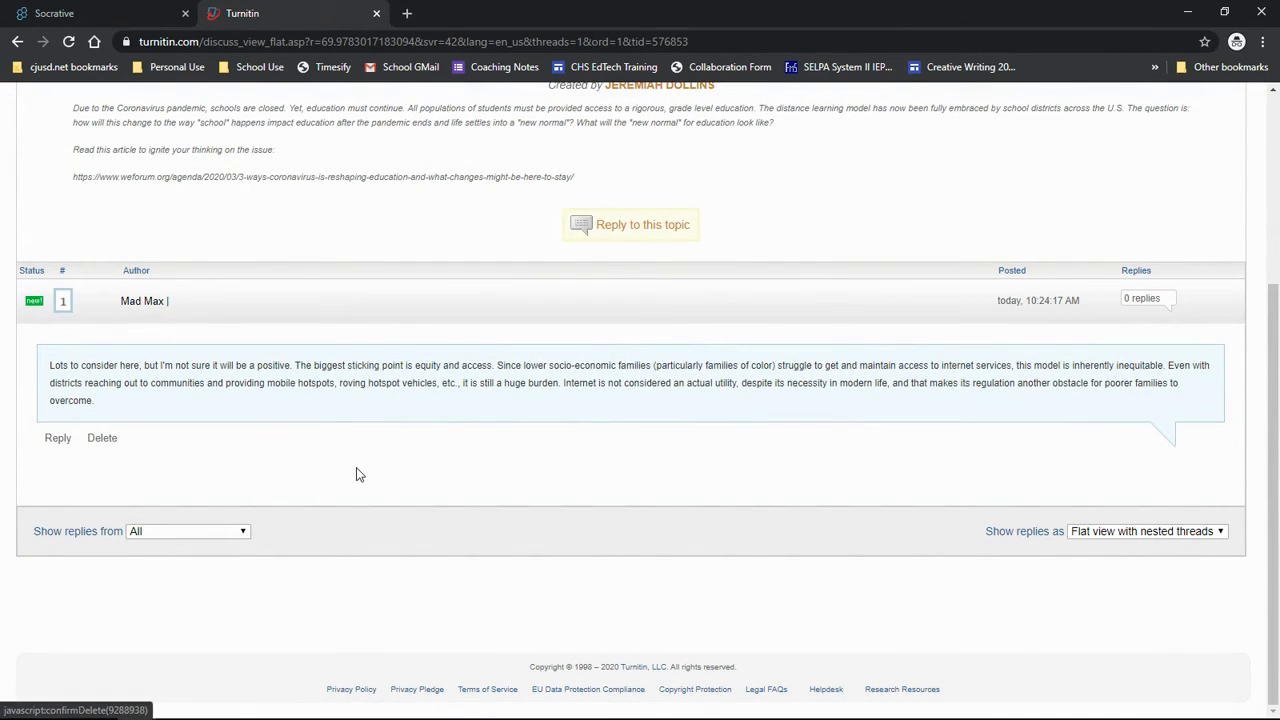
scroll(360, 440, up, 3)
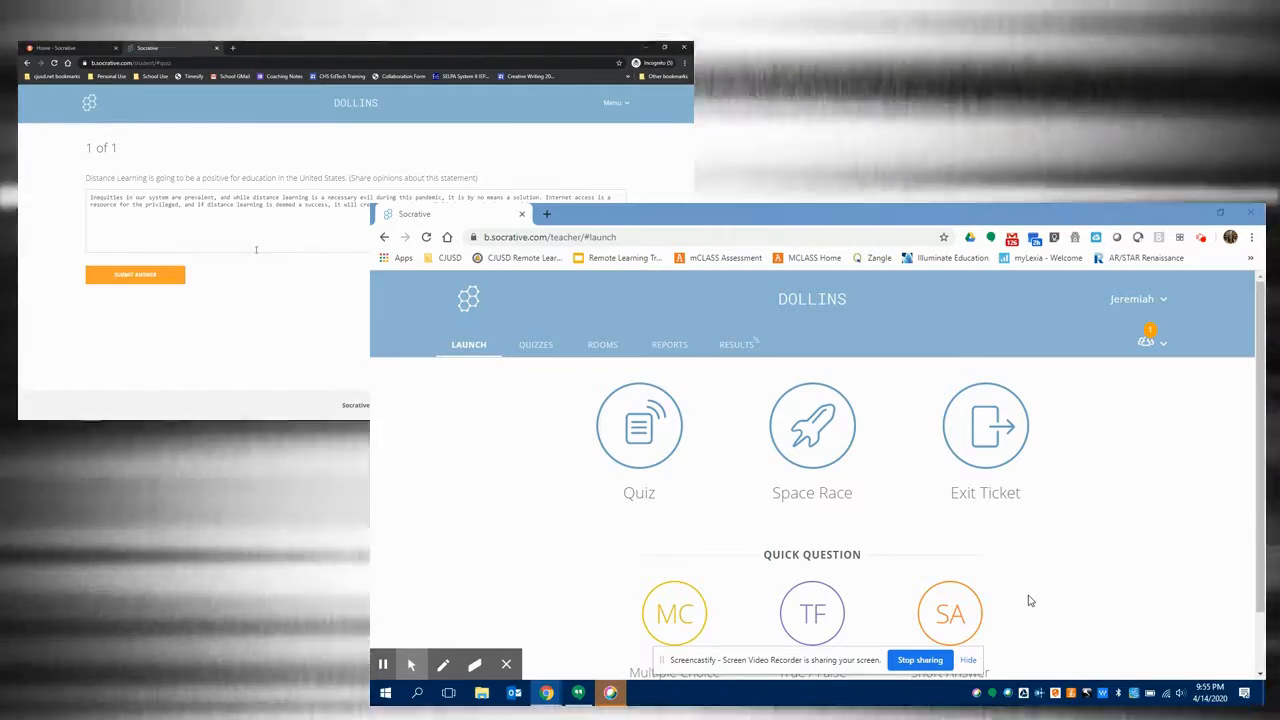
- Submit the student's written answer in Socrative, and view all answers to the Quick Question in the teacher's live results
click(141, 281)
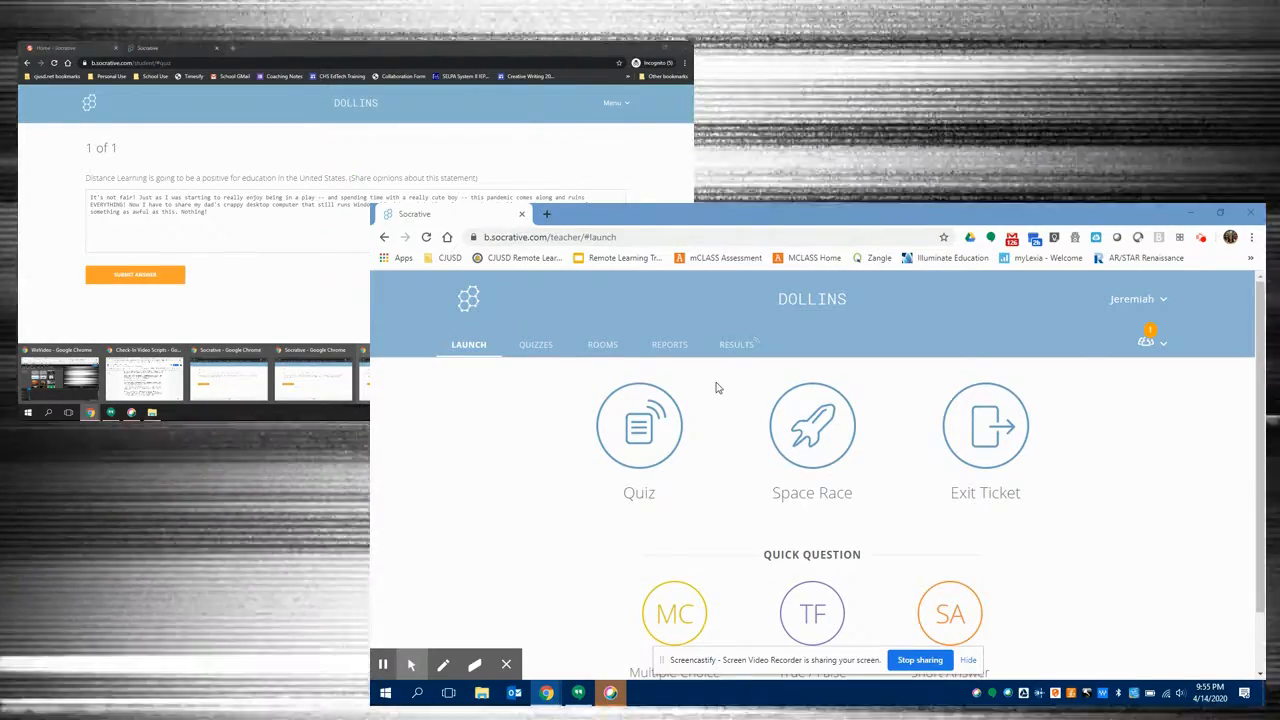
click(736, 345)
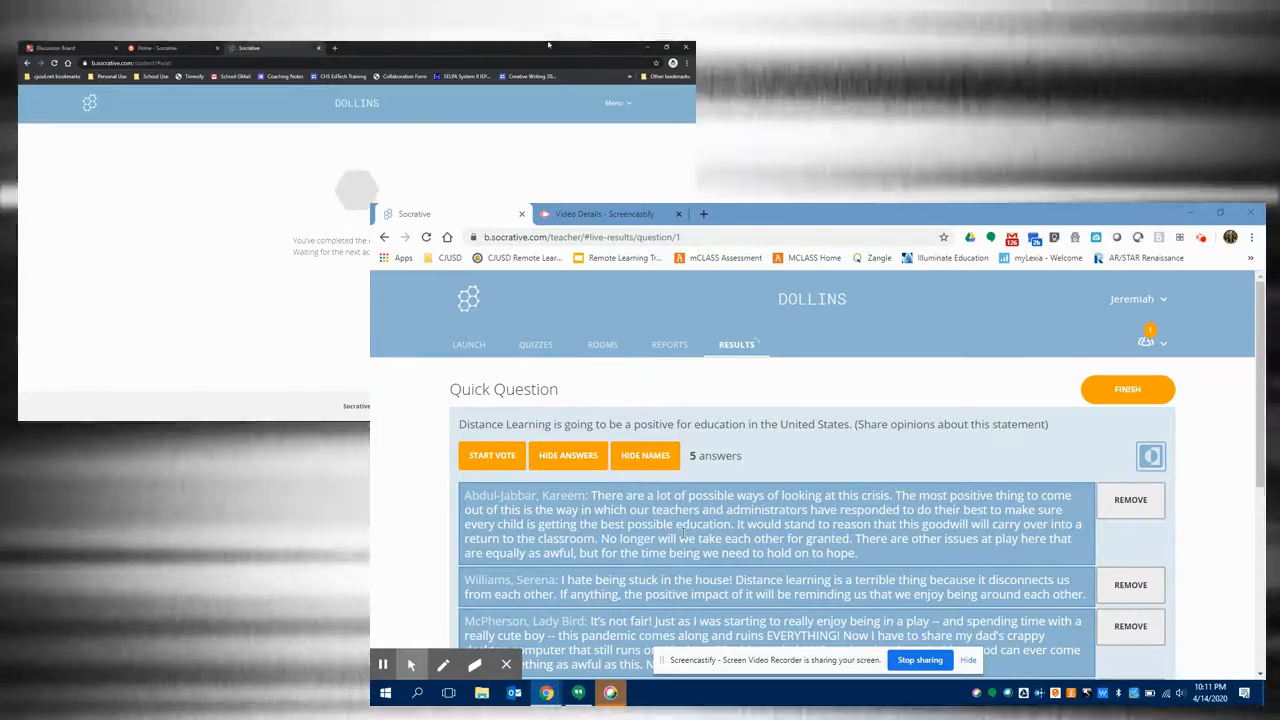
scroll(683, 533, down, 3)
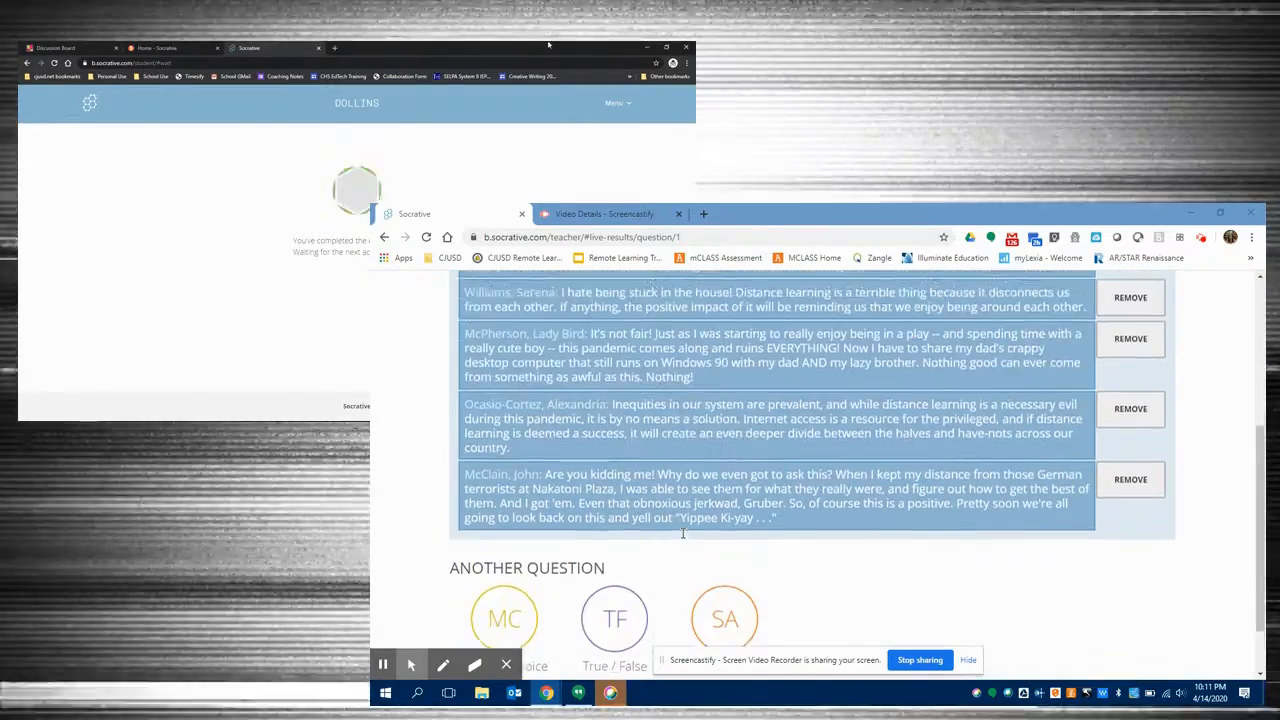
scroll(683, 533, up, 3)
- Start a vote on the submitted answers in the teacher session and submit a vote for answer D in the student session
click(498, 460)
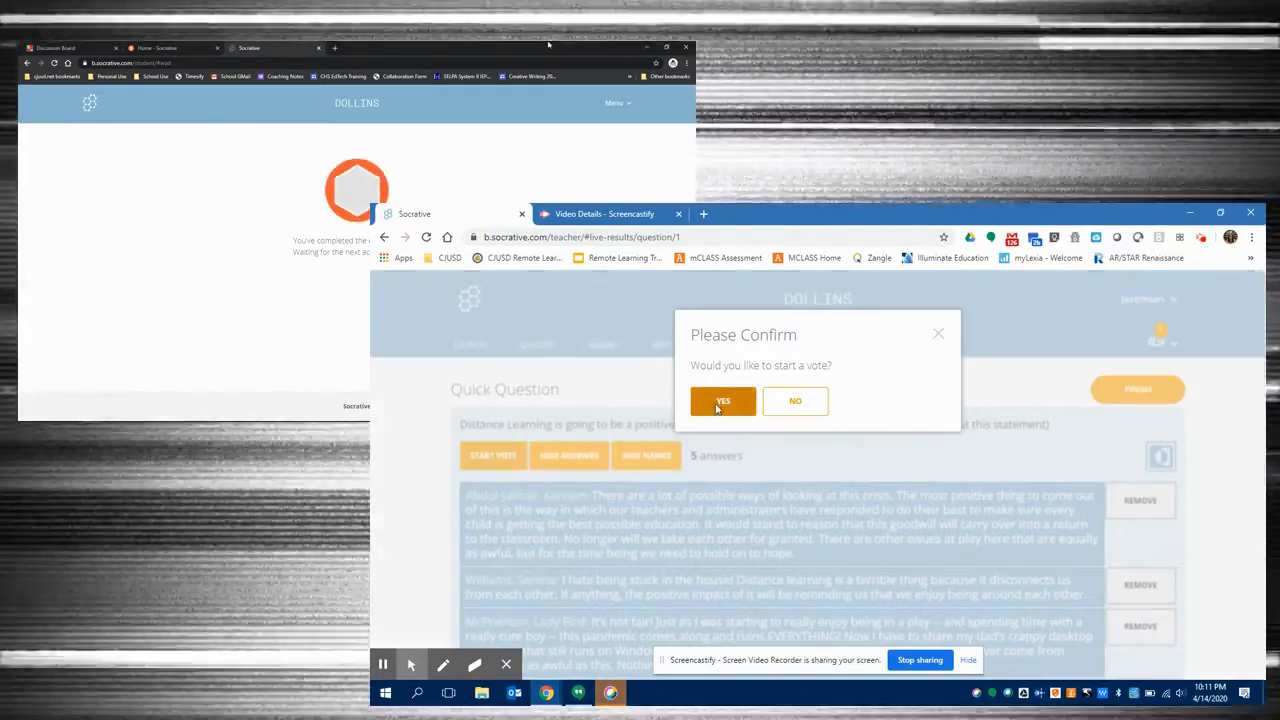
click(717, 404)
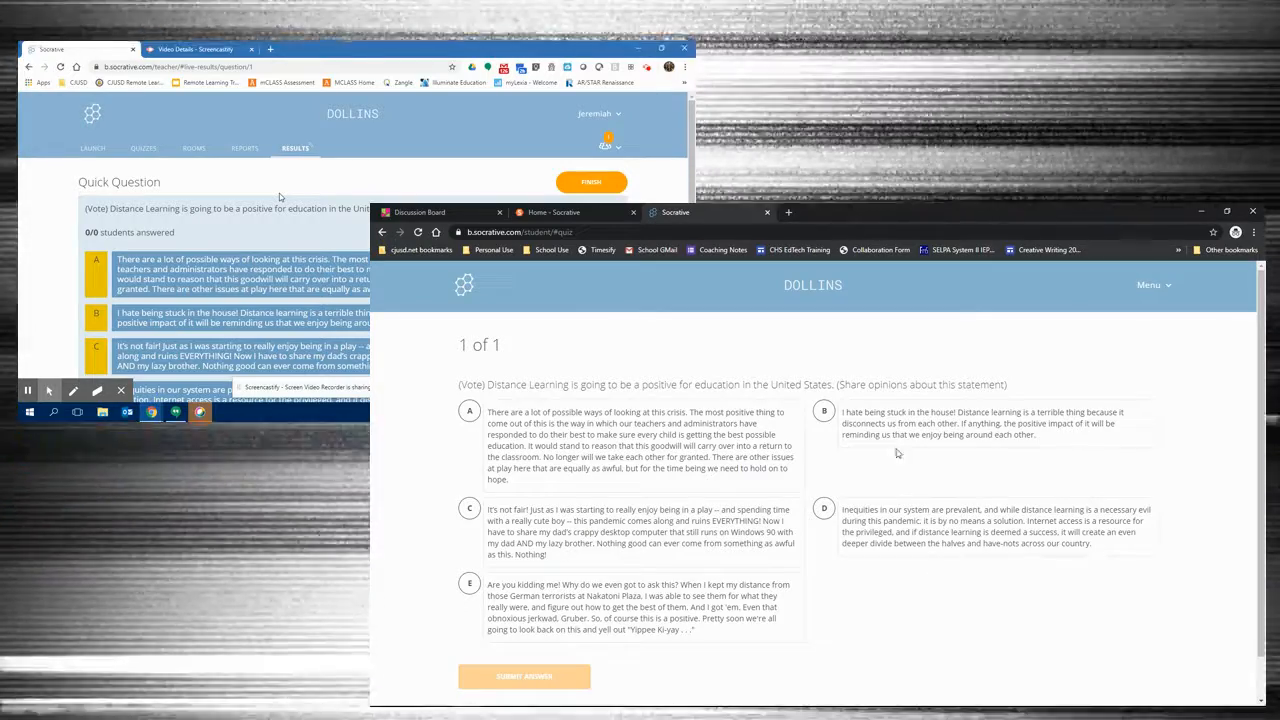
click(826, 512)
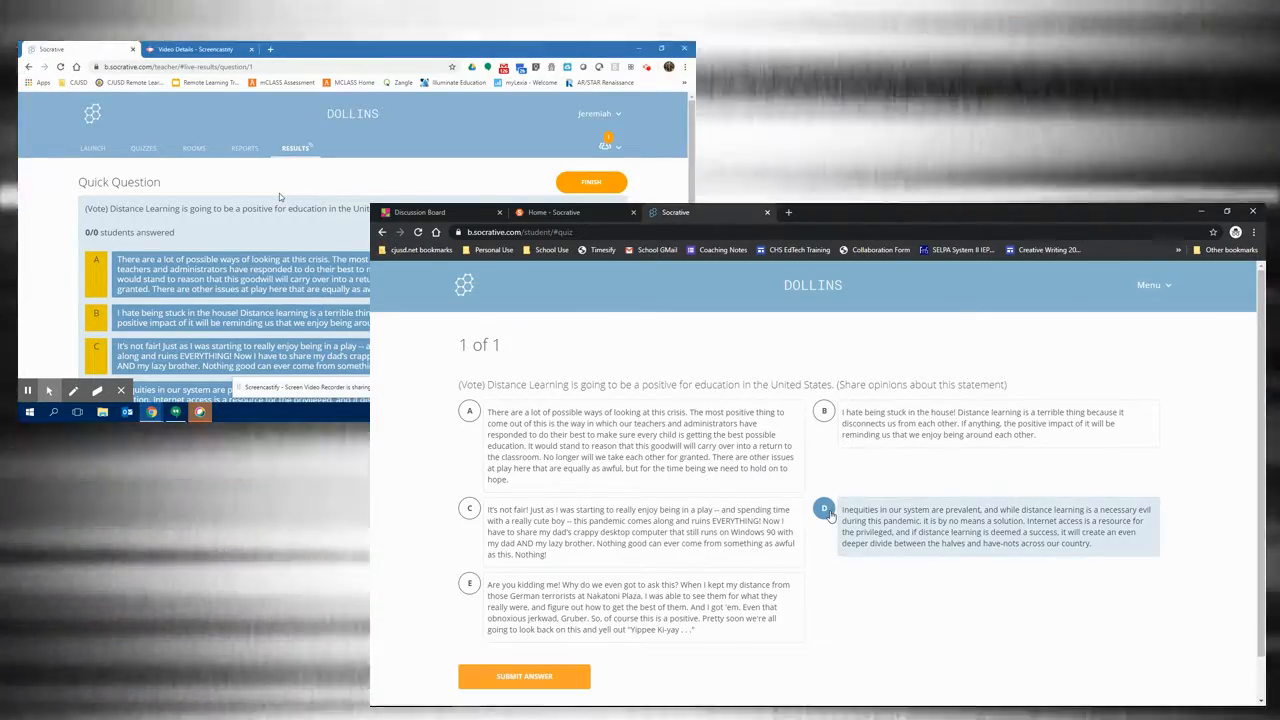
click(486, 686)
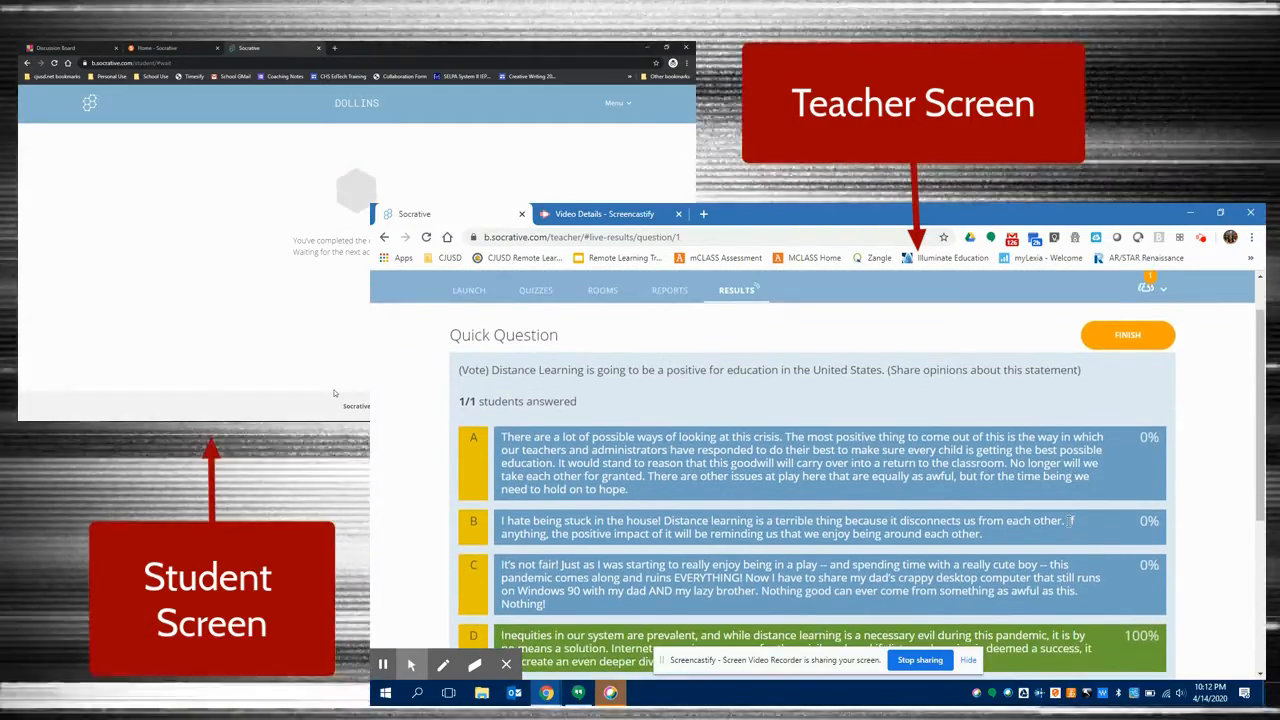
- Review the vote results for answers A to E on the teacher's screen and finish the Quick Question
scroll(1069, 521, down, 1)
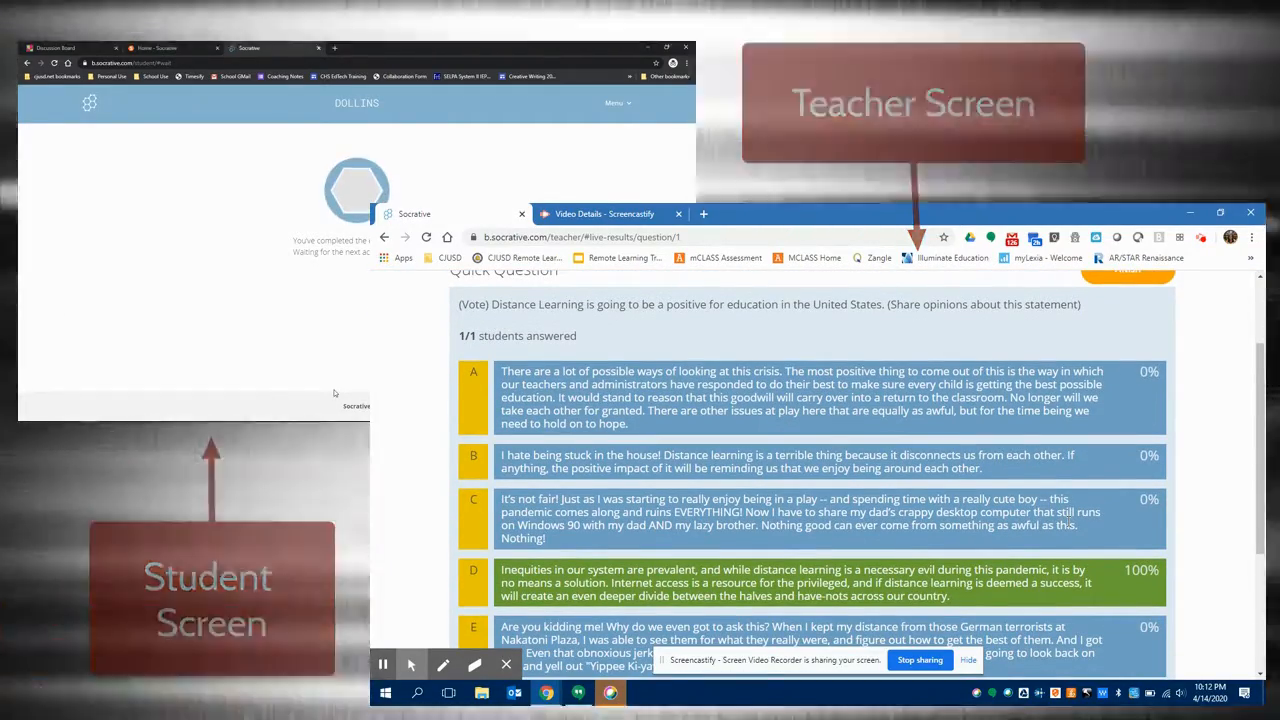
scroll(1069, 521, down, 1)
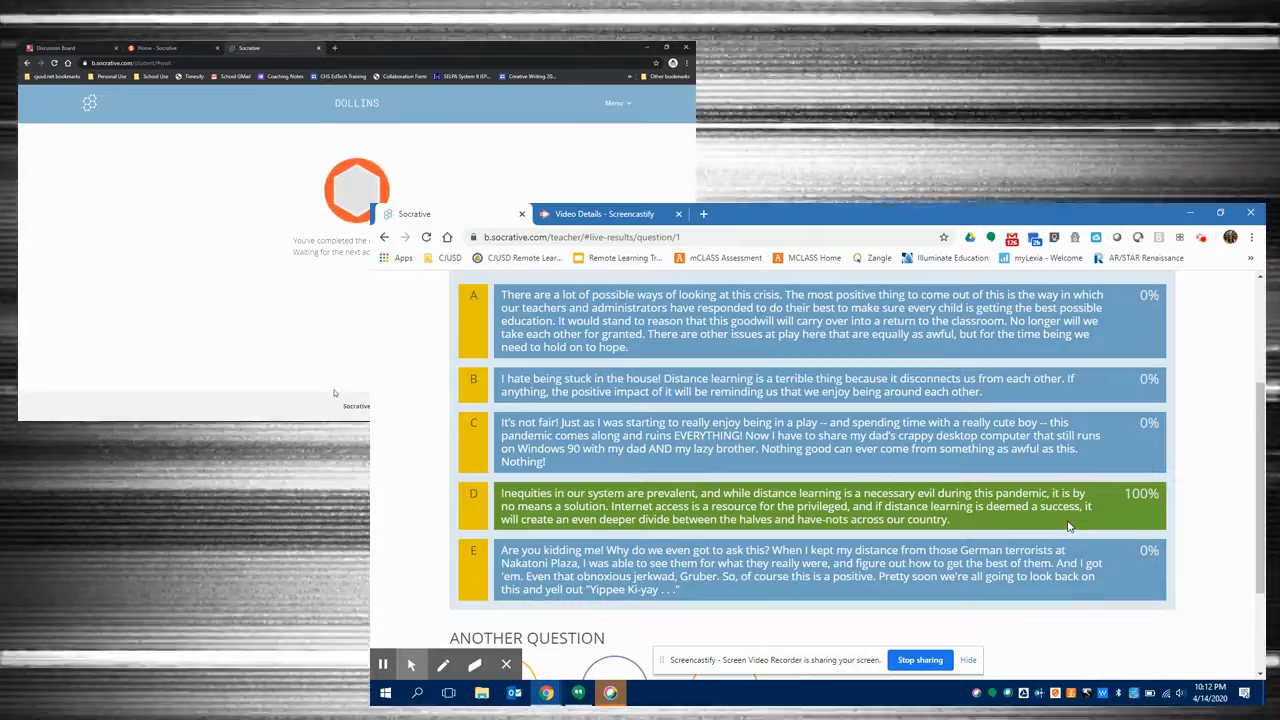
scroll(1069, 525, up, 2)
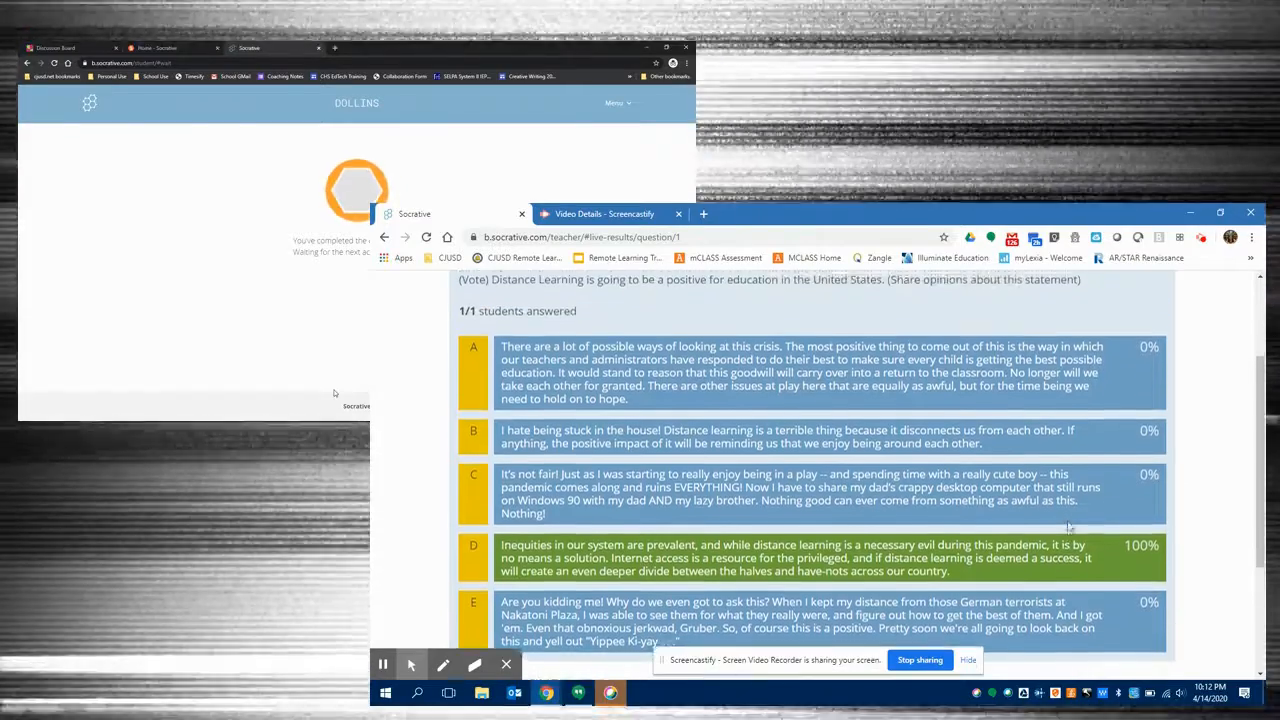
scroll(1069, 525, down, 1)
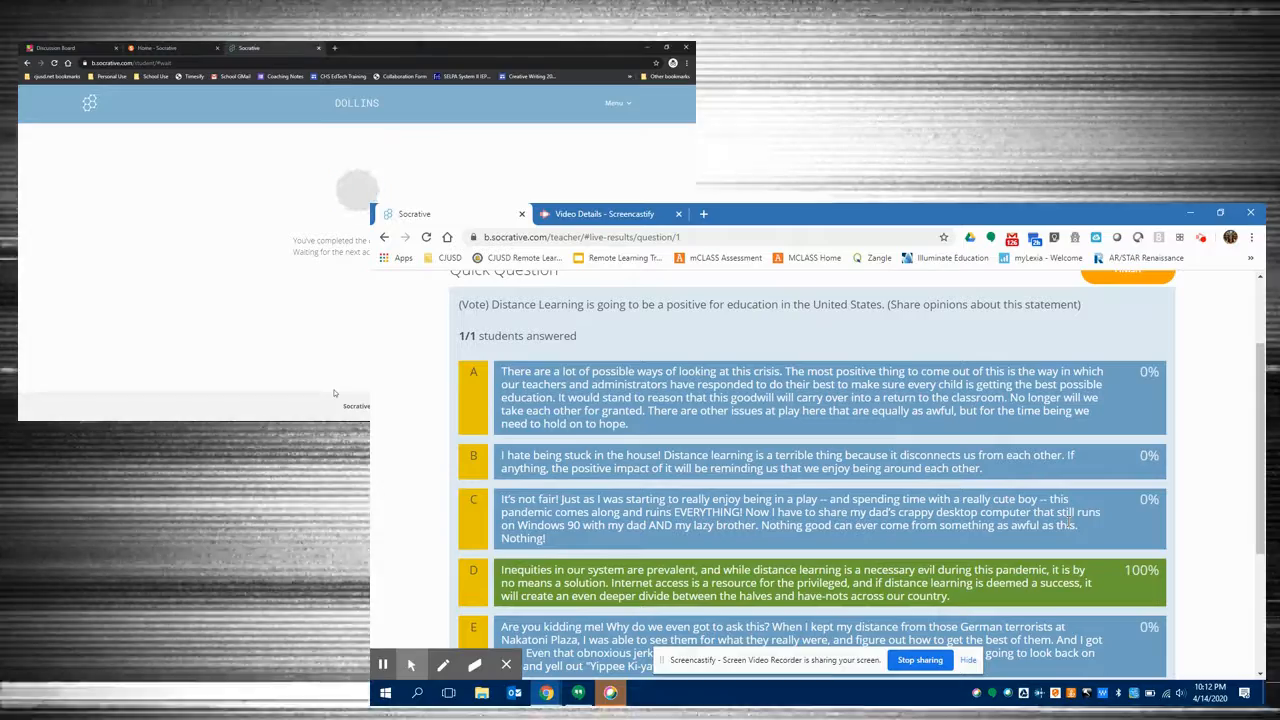
scroll(1068, 521, up, 2)
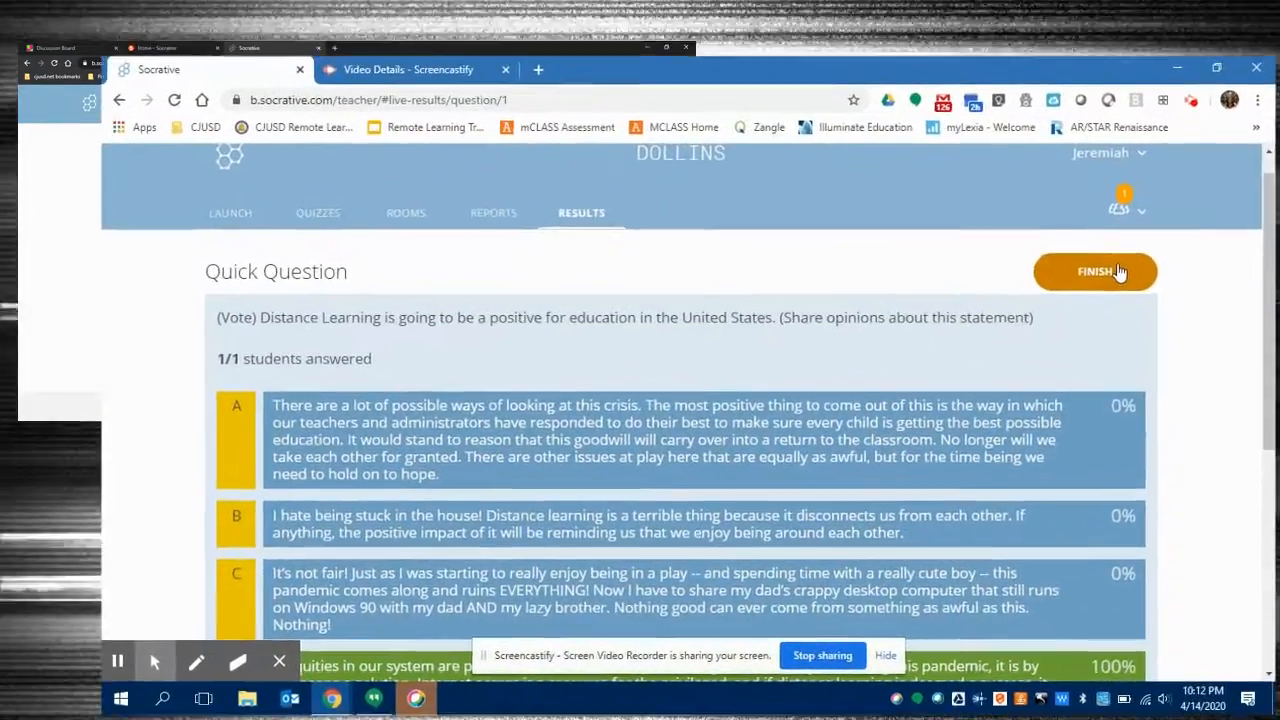
click(1119, 272)
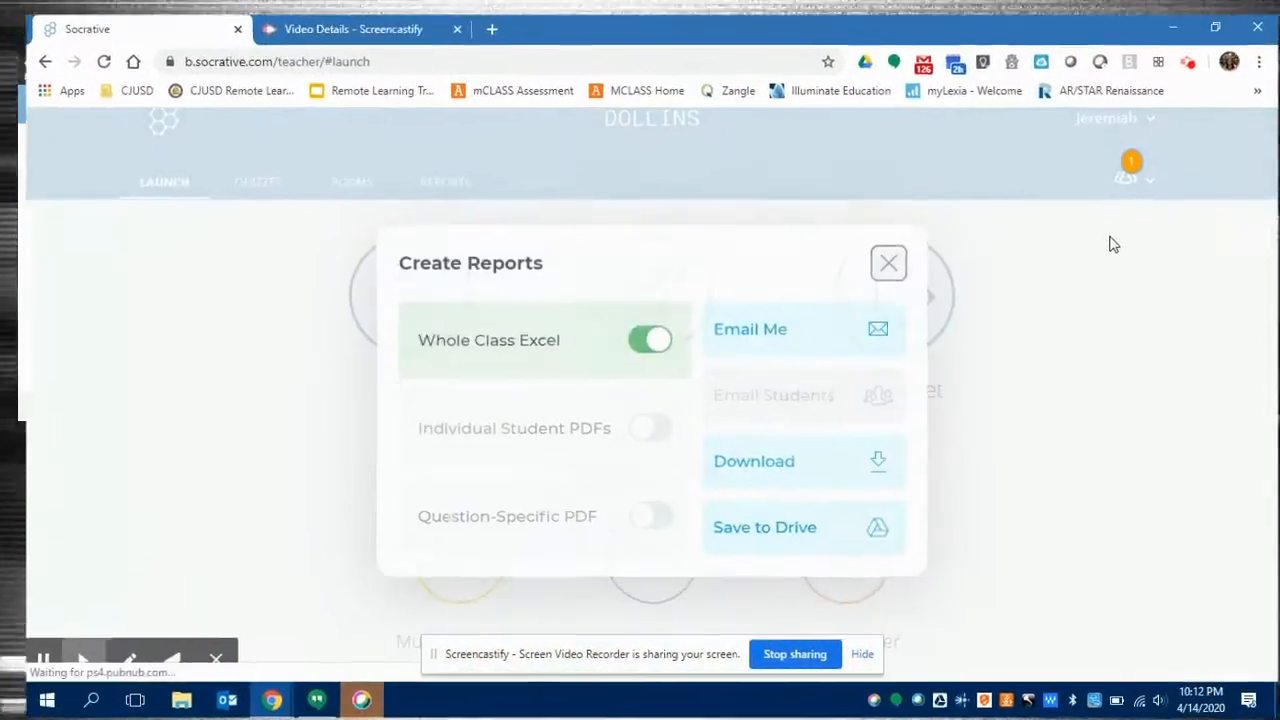